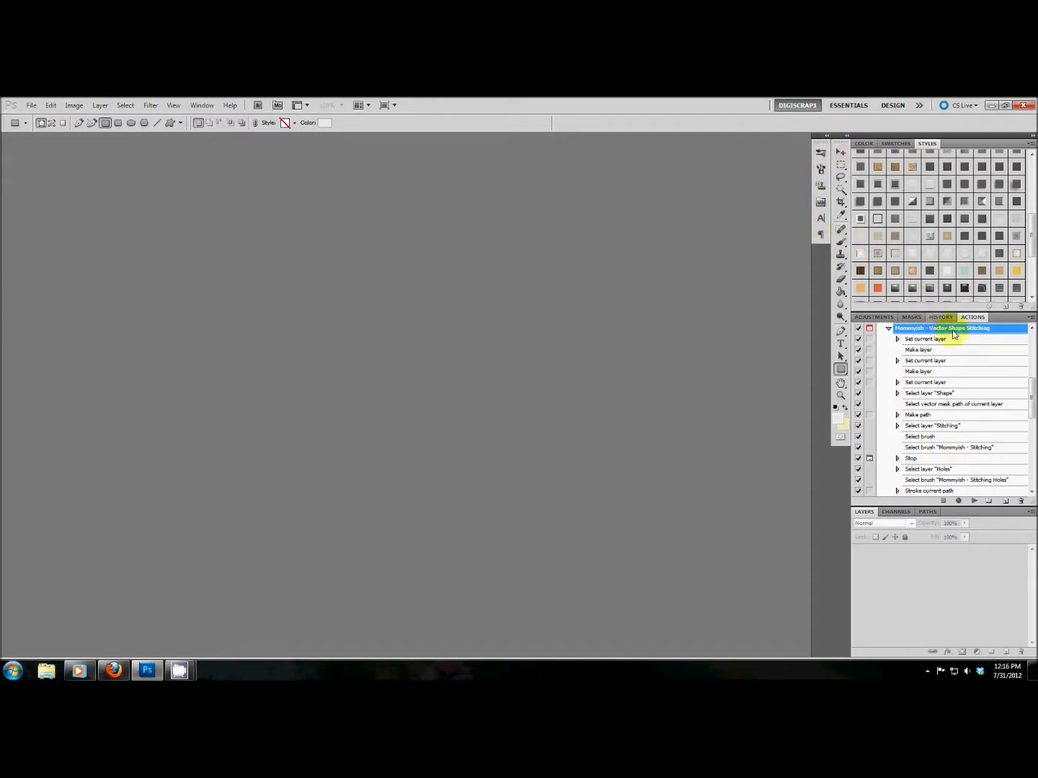
Step: Collapse the Vector Shape Stitching action's steps and switch to the Type tool
click(888, 328)
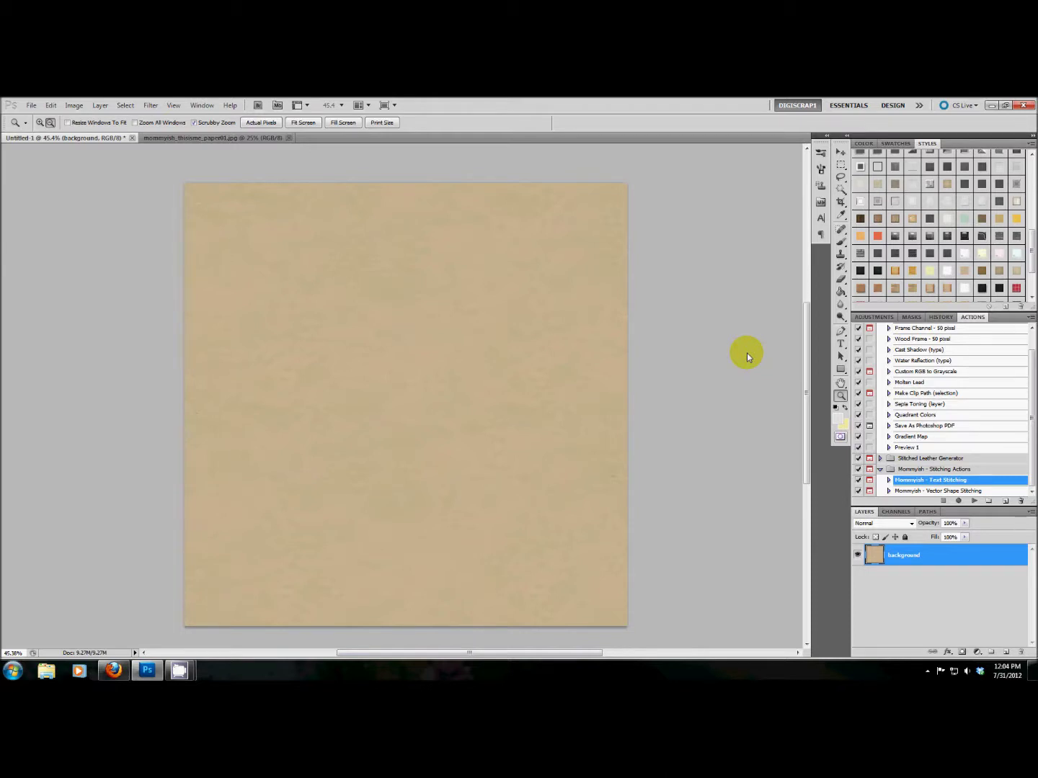
click(840, 345)
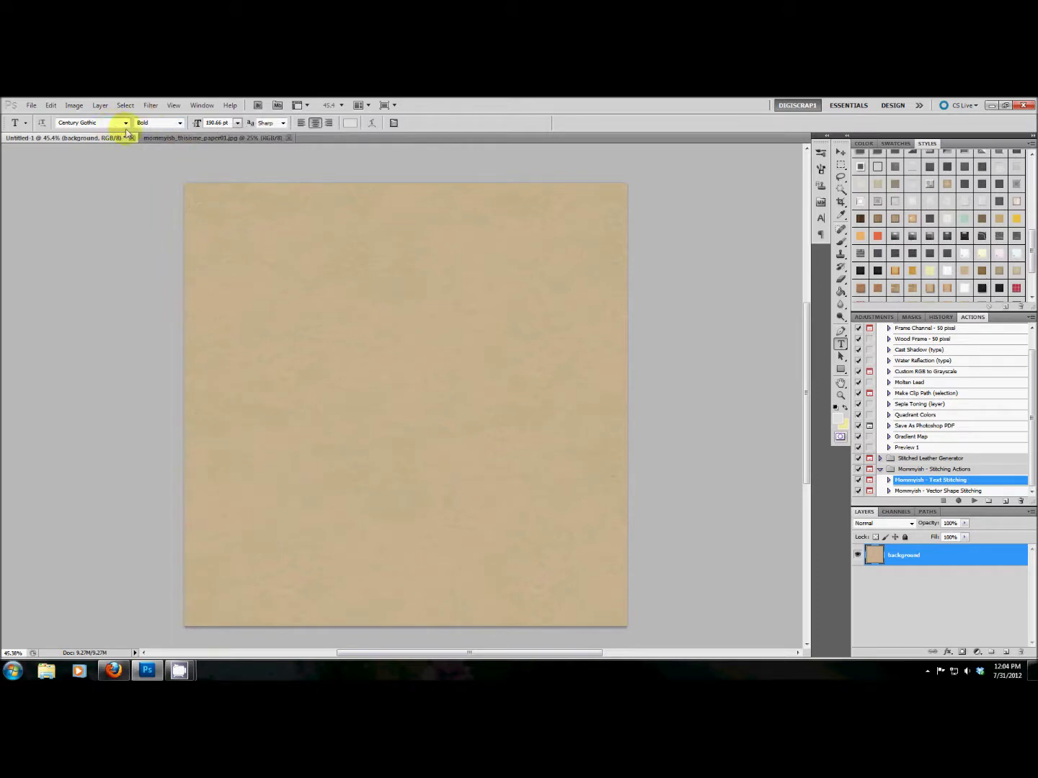
Step: Type a letter A on the kraft paper and scale it up greatly
click(280, 490)
text(A)
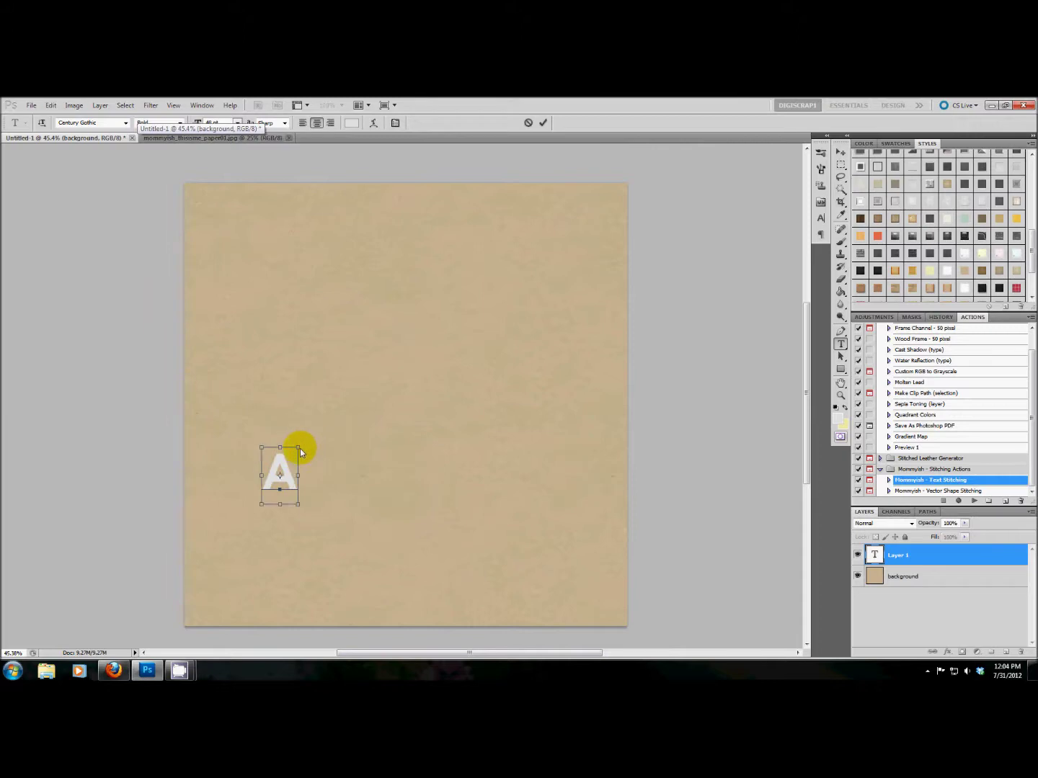
drag(298, 447, 516, 250)
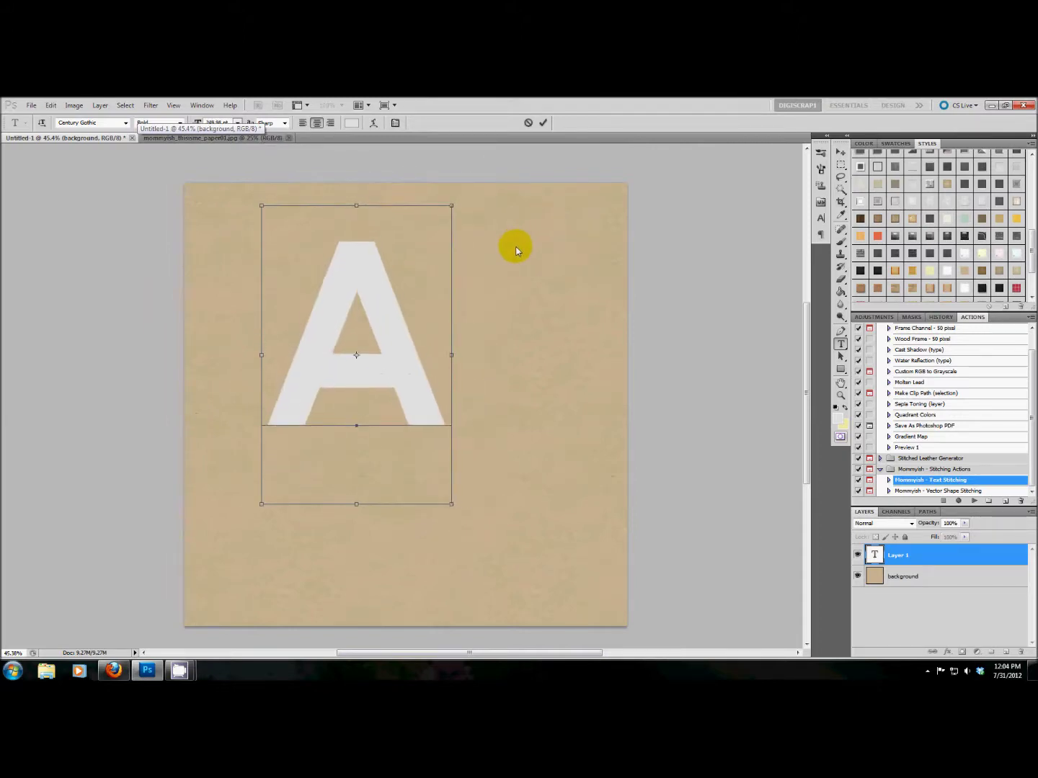
Step: Centre the A on the paper and run the Text Stitching action on its layer
click(840, 152)
drag(399, 366, 445, 430)
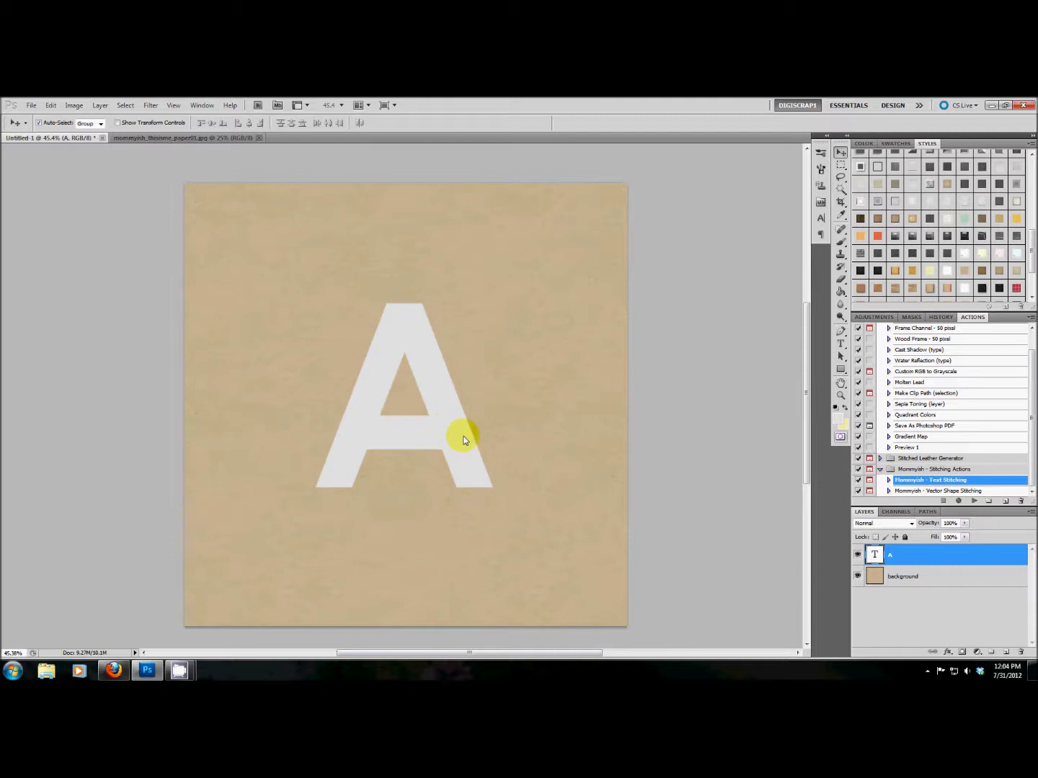
click(877, 554)
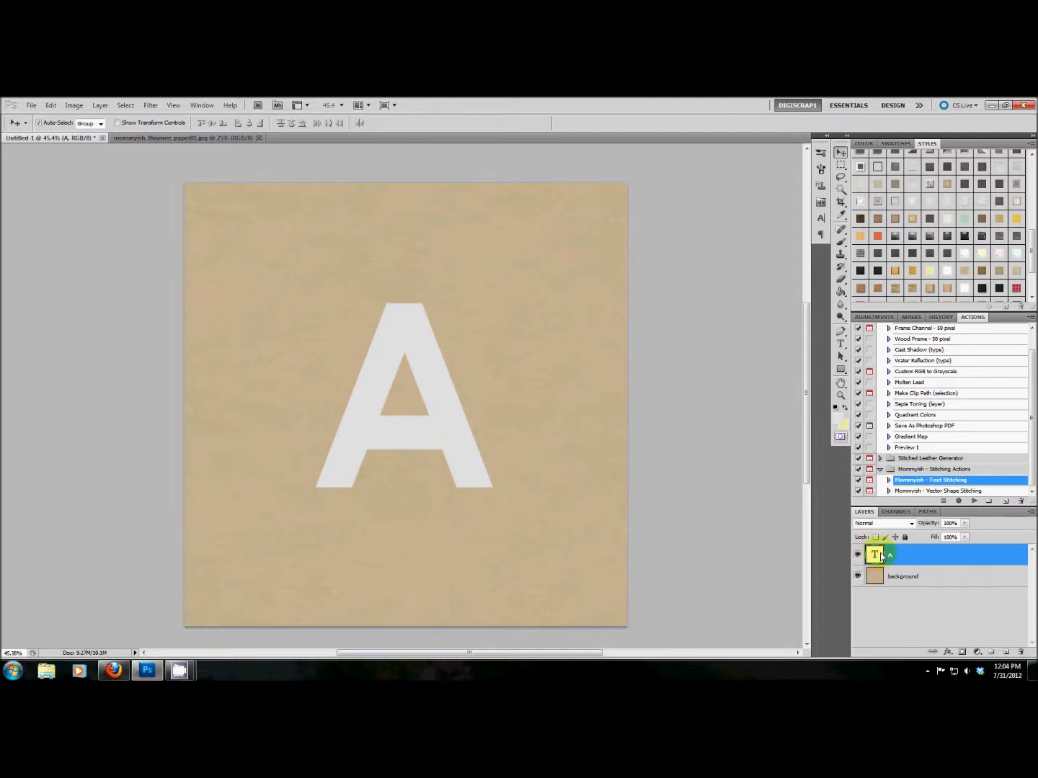
click(976, 502)
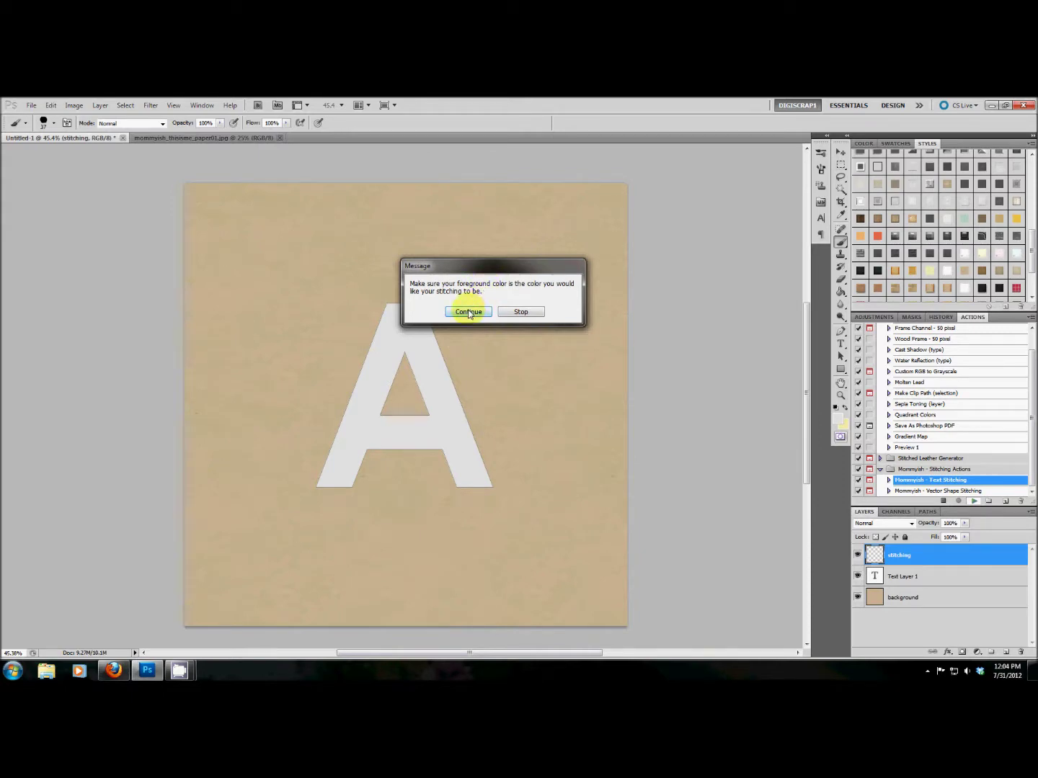
Step: Set the stitching colour to cyan #5eccd3 and resume the action
click(513, 311)
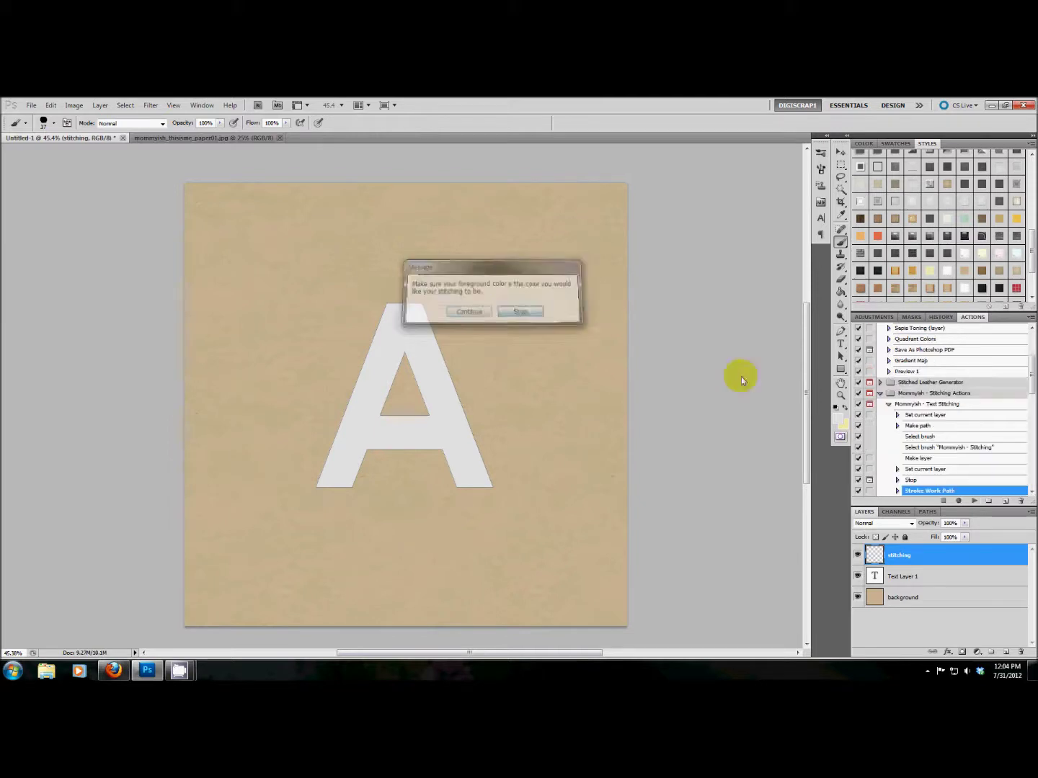
click(838, 419)
click(640, 512)
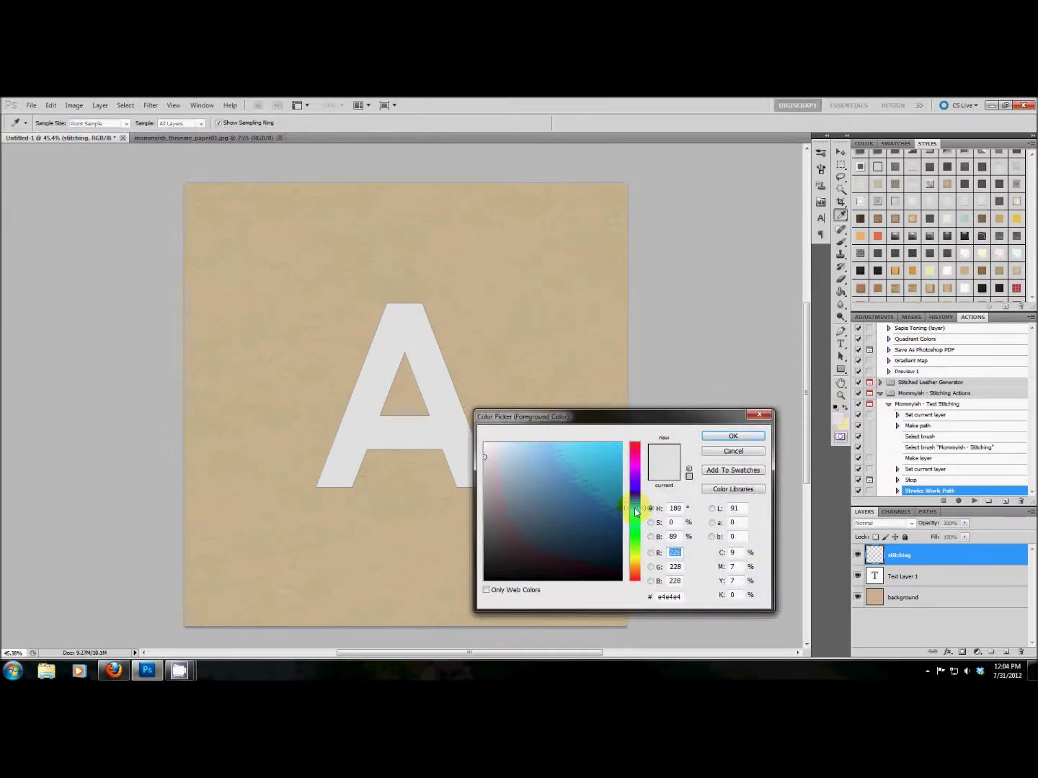
click(561, 467)
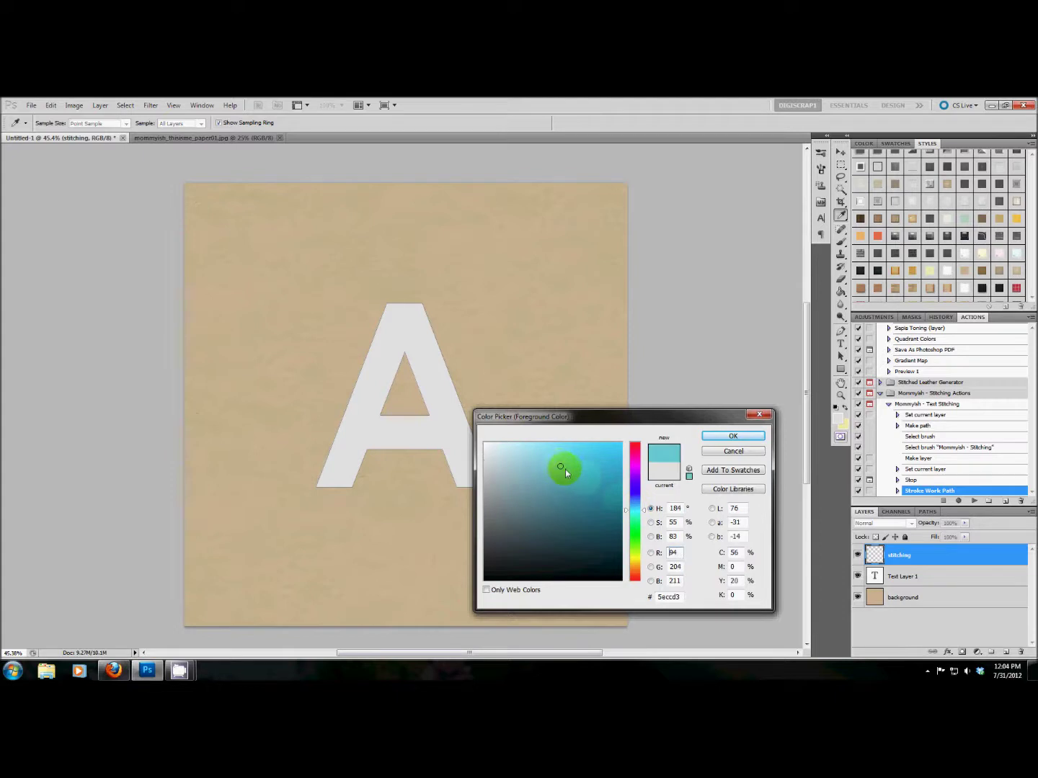
click(724, 436)
click(974, 501)
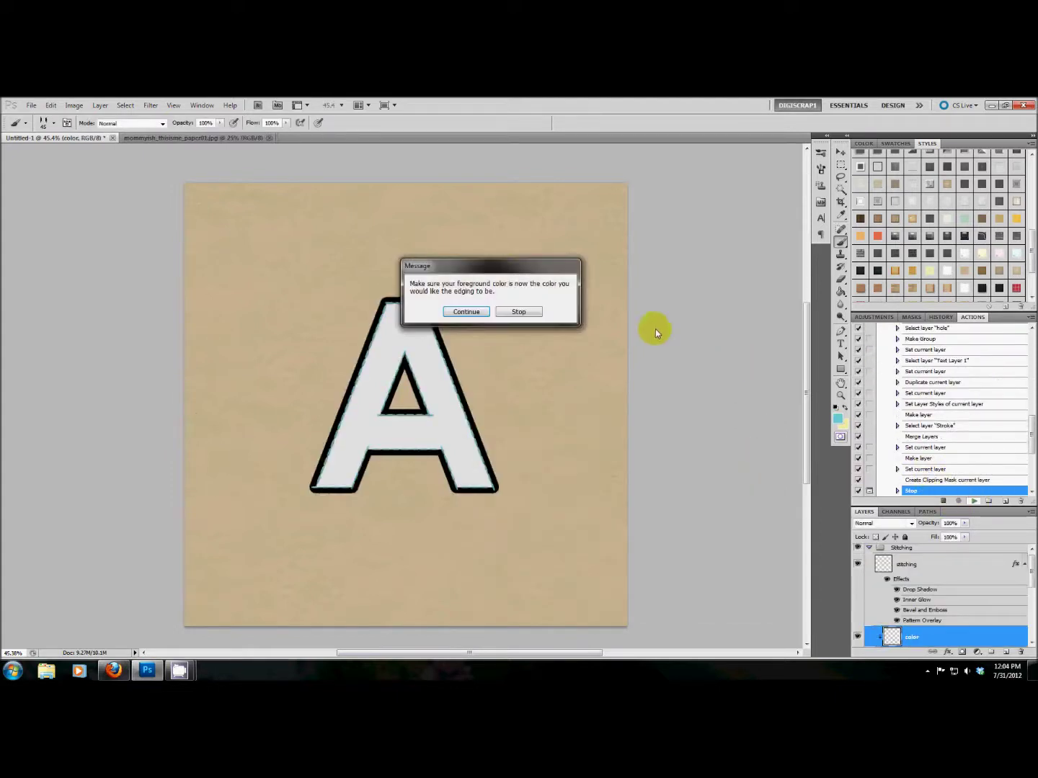
Step: Sample the letter's light grey e4e4e4 as the edging colour and resume the action
click(523, 310)
click(838, 419)
click(409, 432)
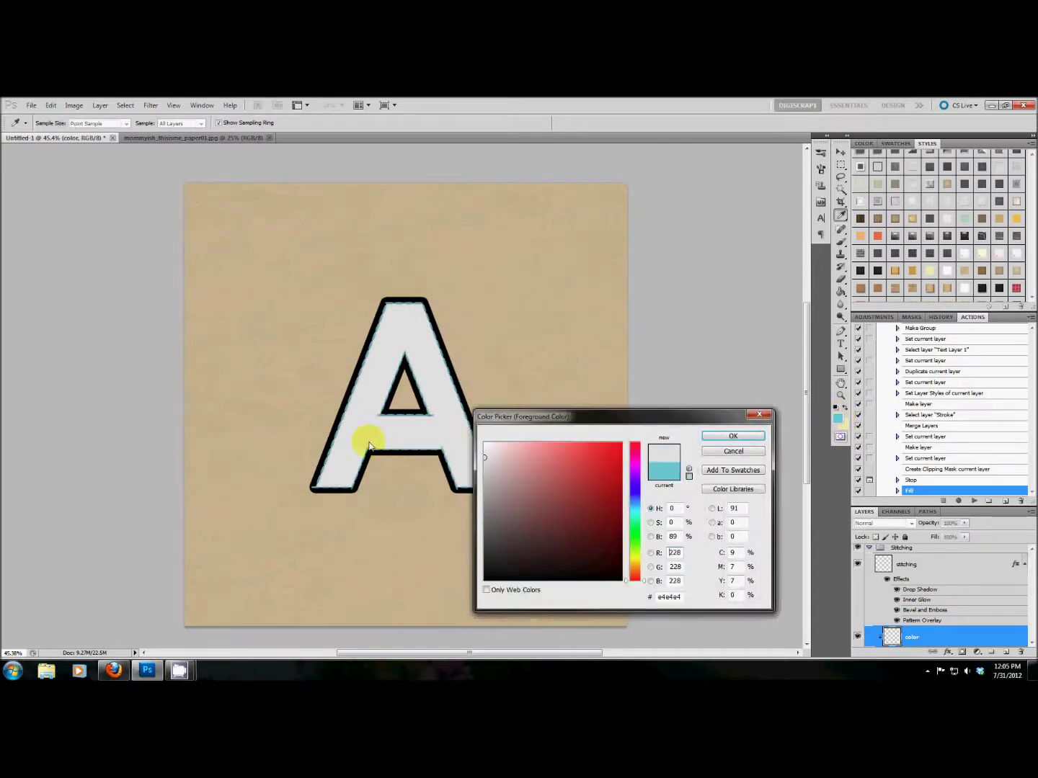
click(730, 436)
click(974, 501)
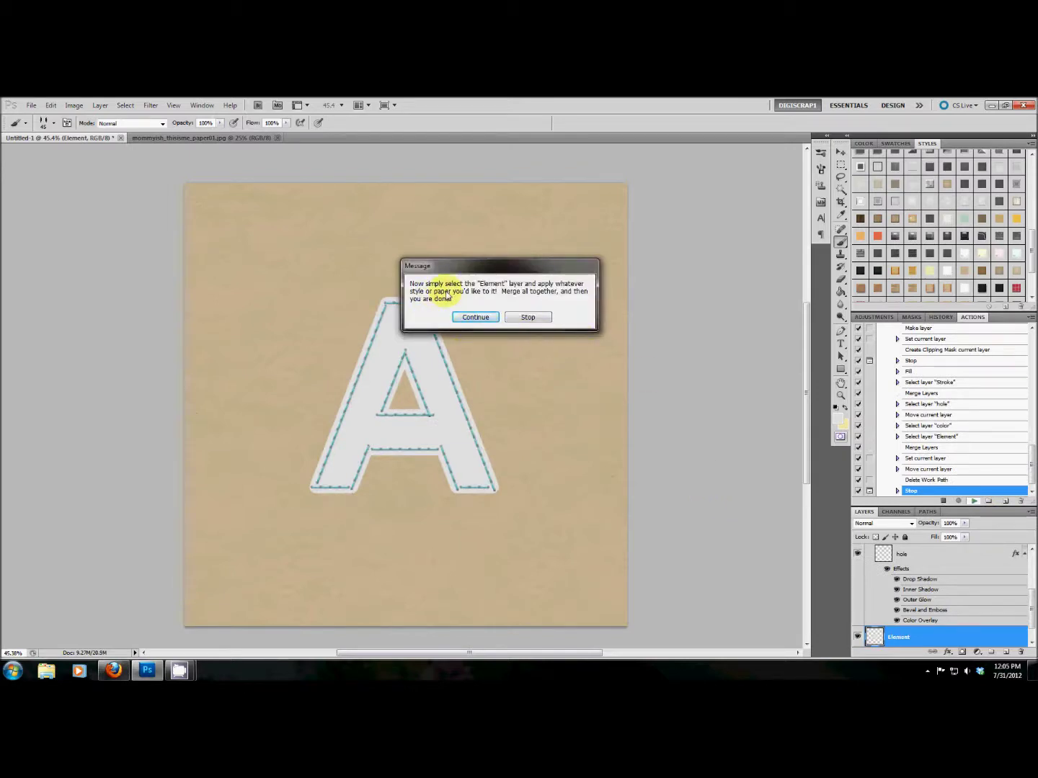
Step: Dismiss the action's final message and apply a textured Styles-panel style to the Element layer
click(544, 318)
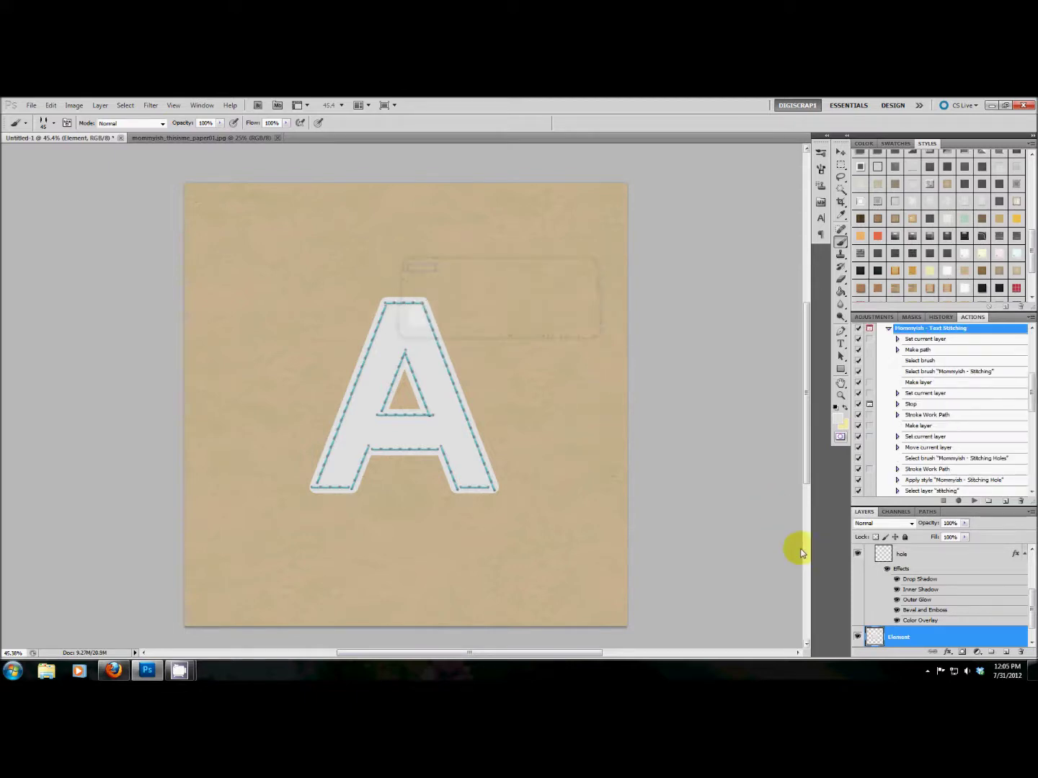
scroll(938, 212, up, 5)
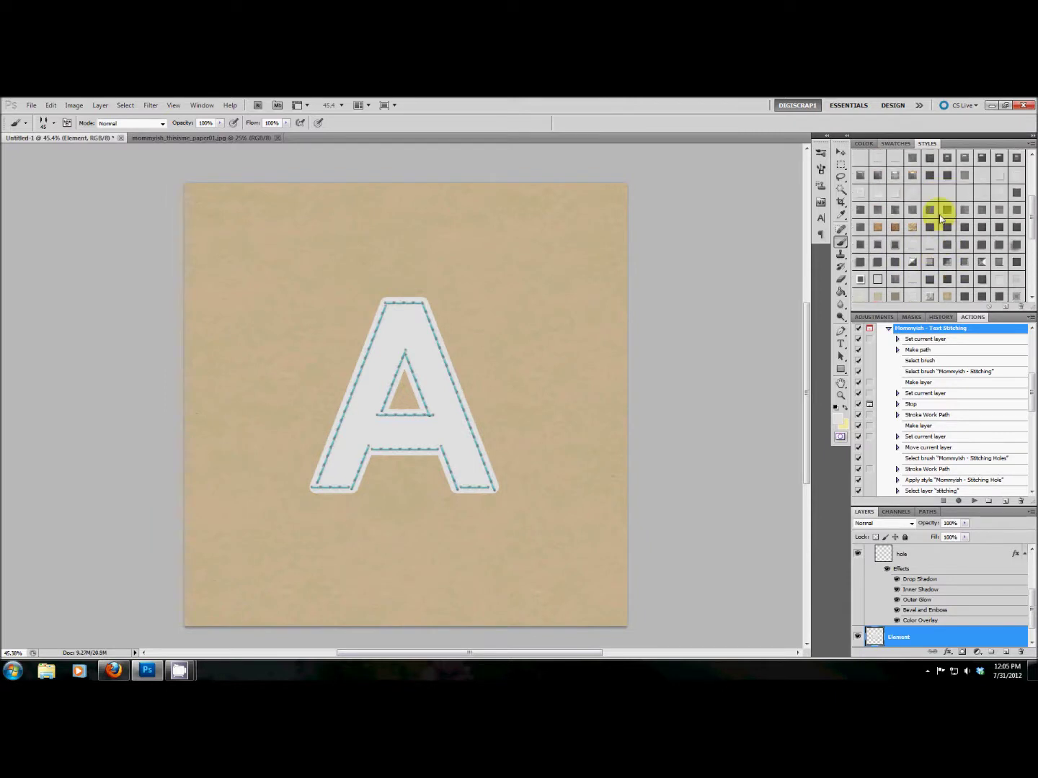
scroll(936, 220, up, 2)
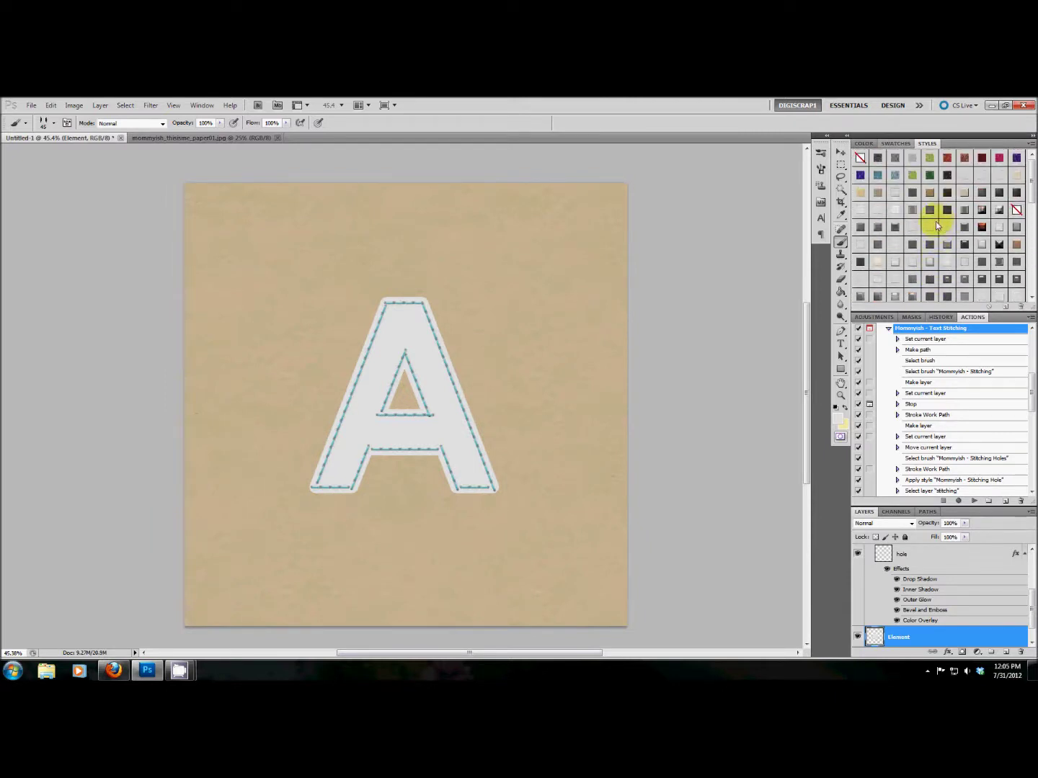
click(982, 193)
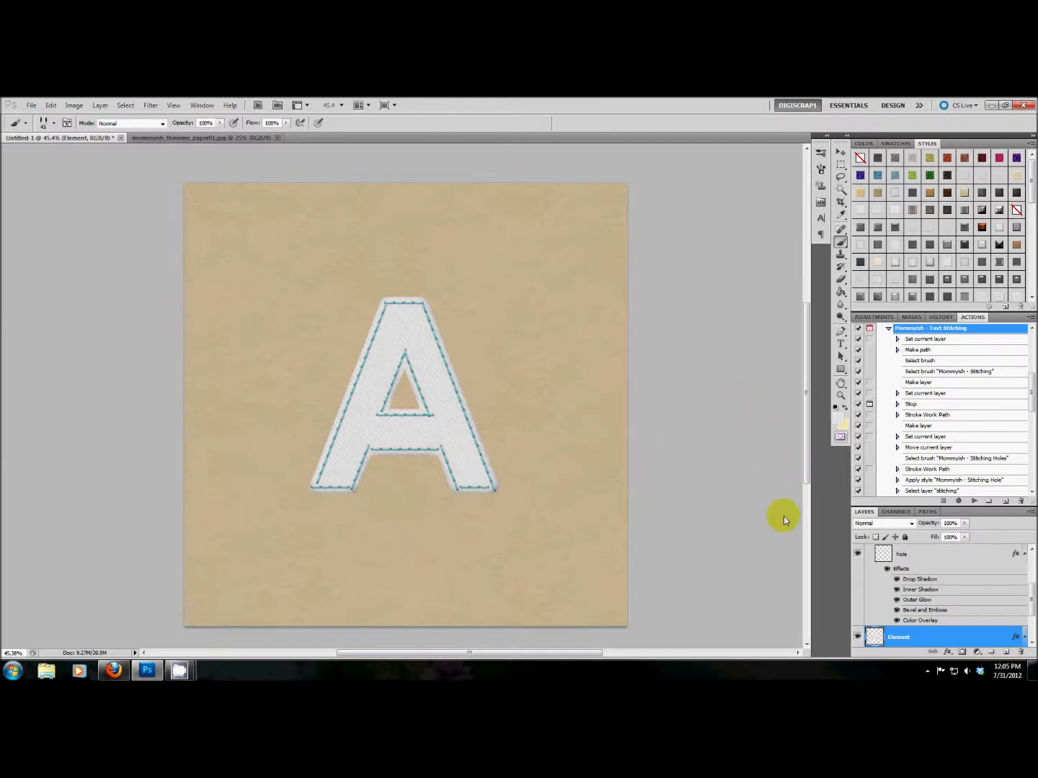
Step: Hide the Element layer and collapse the Stitching group in the Layers panel
click(857, 637)
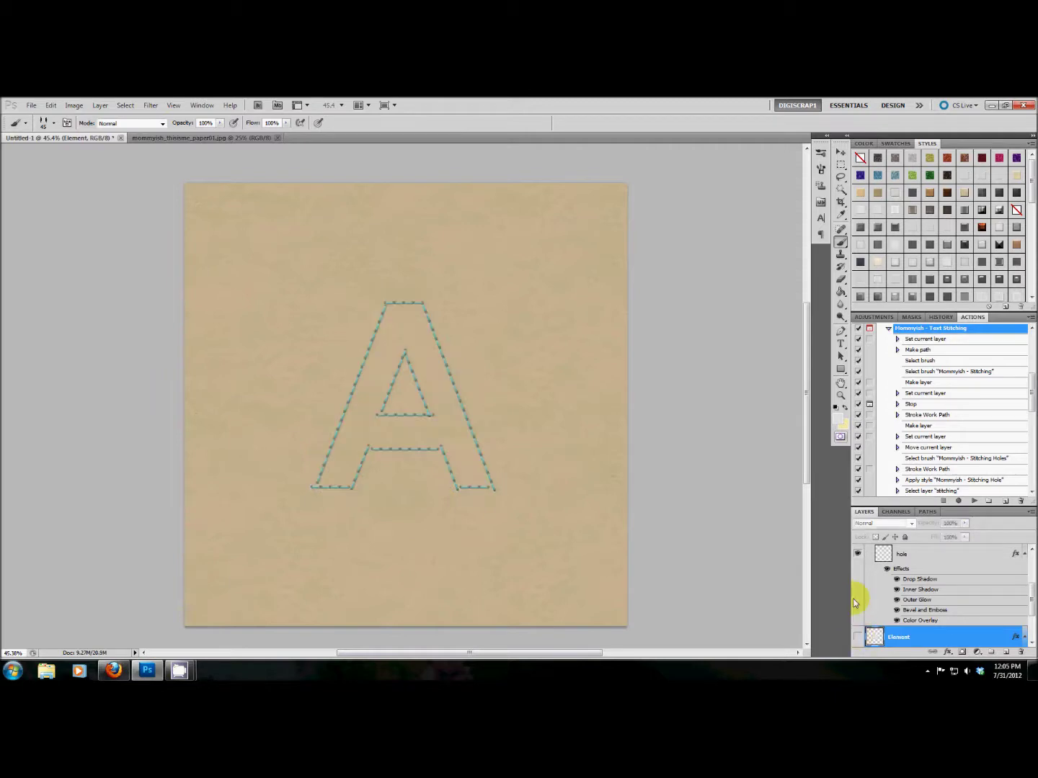
scroll(880, 606, up, 2)
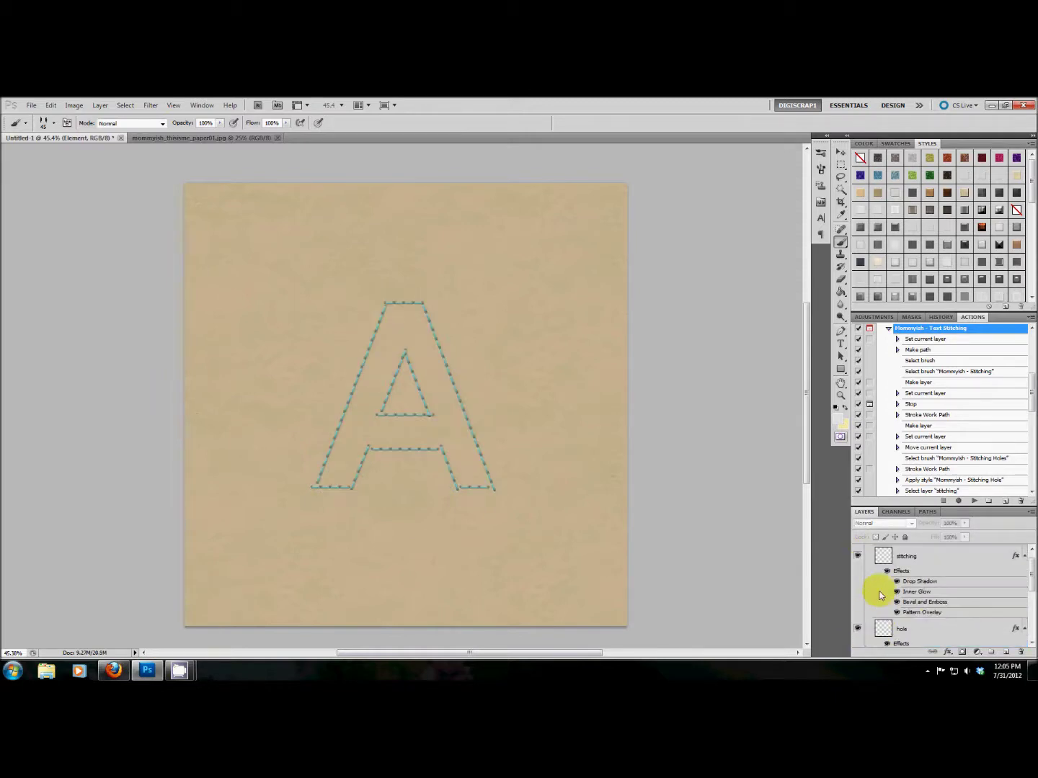
click(923, 586)
scroll(921, 579, up, 2)
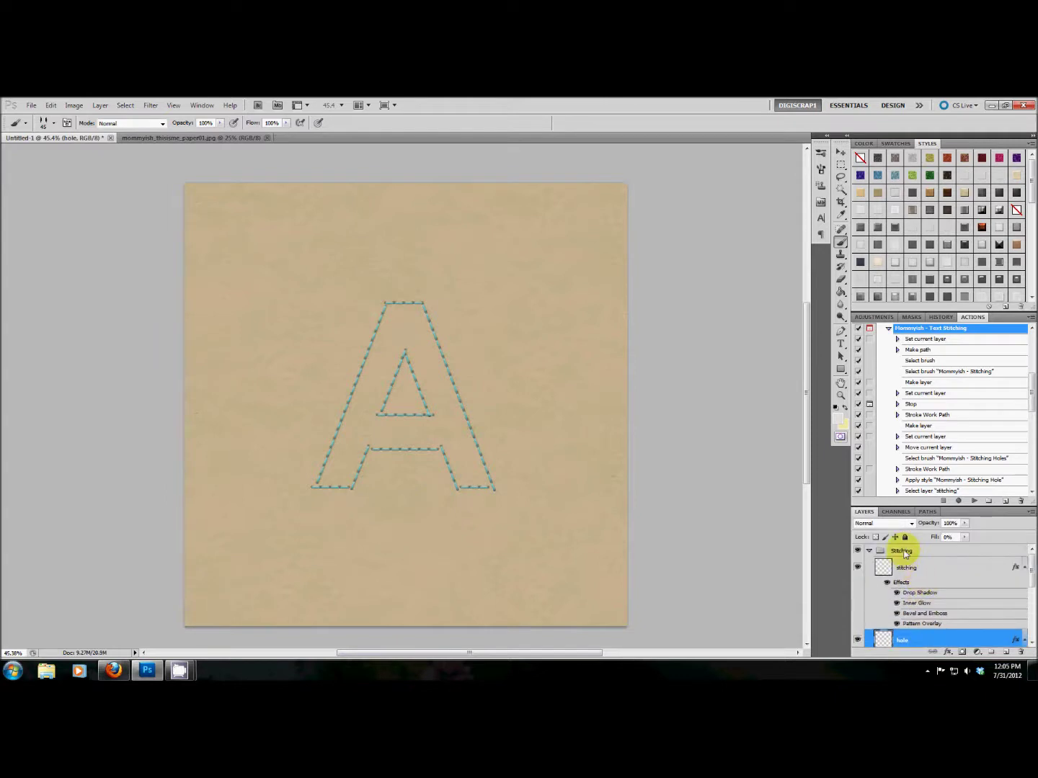
click(900, 550)
click(869, 551)
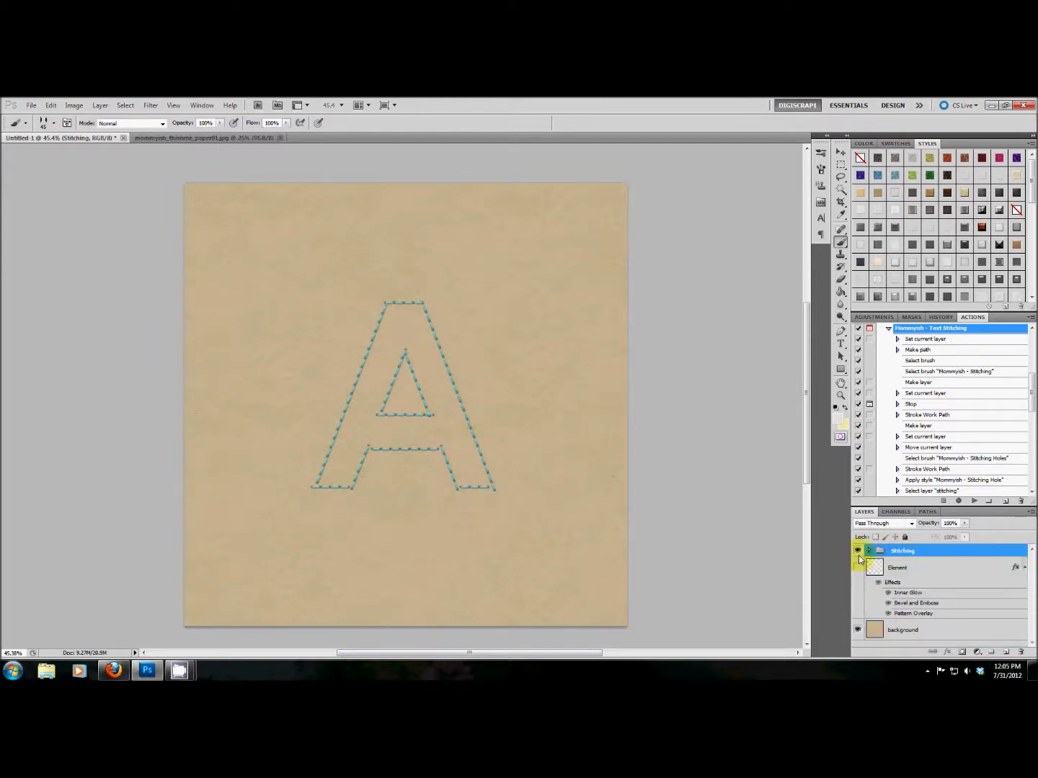
Step: Toggle the white A and stitching visibility to compare, then delete both stitched A layers
click(859, 568)
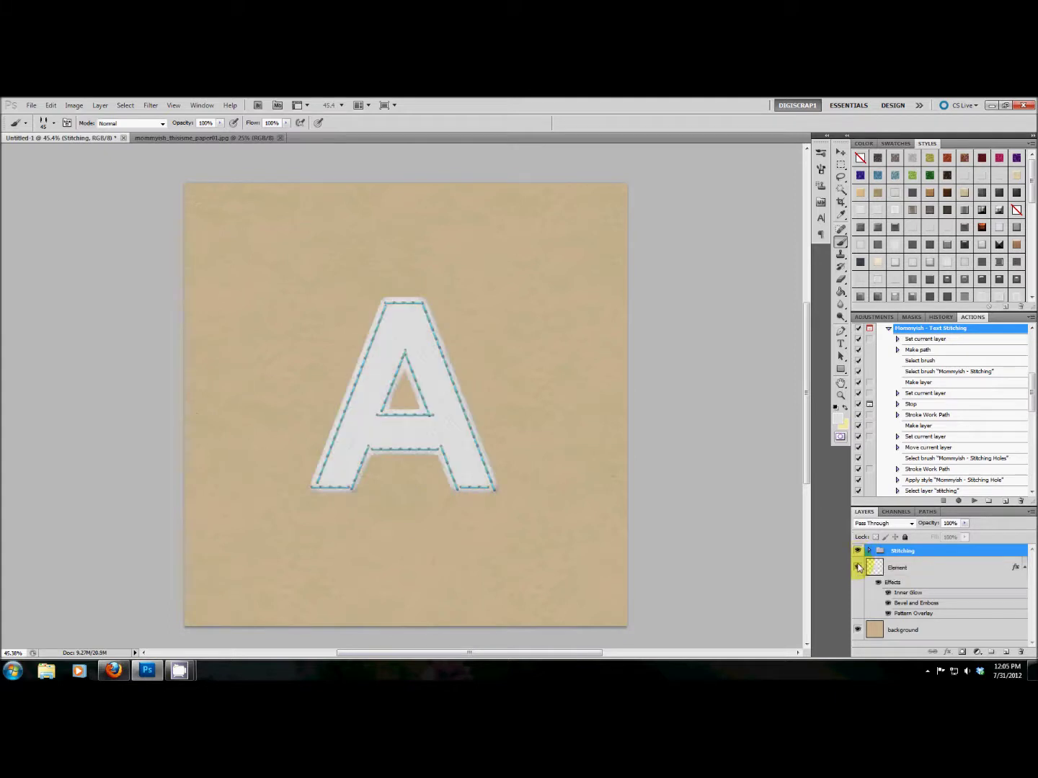
click(858, 568)
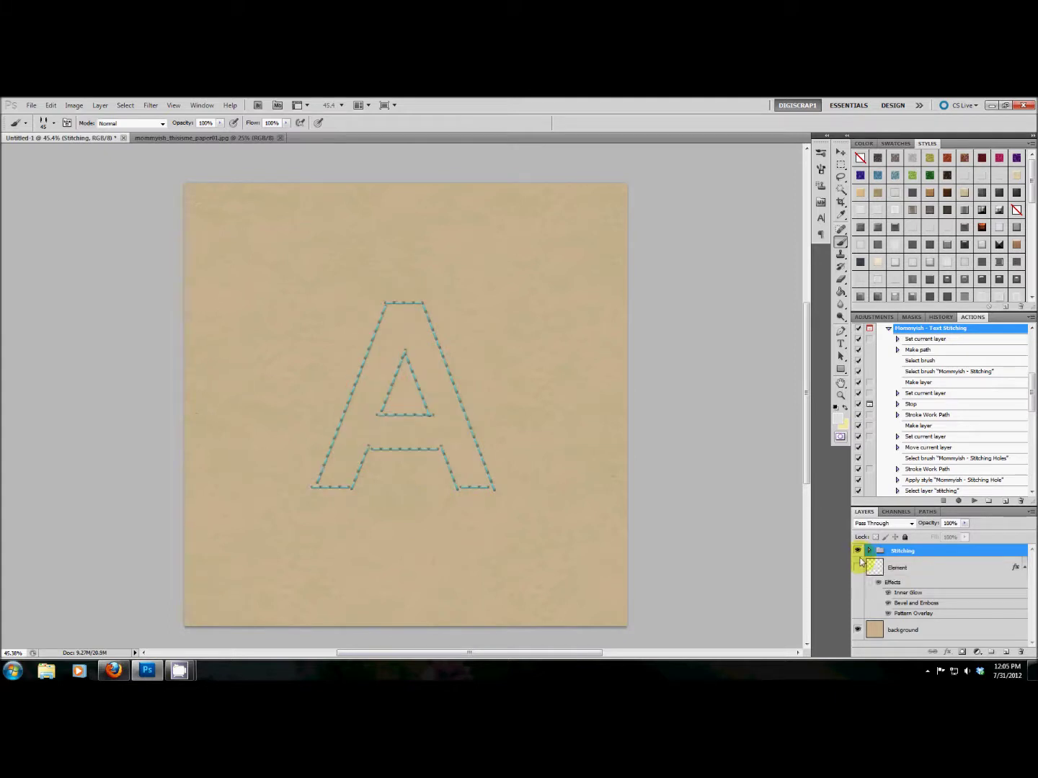
click(858, 550)
click(859, 551)
shift+click(949, 567)
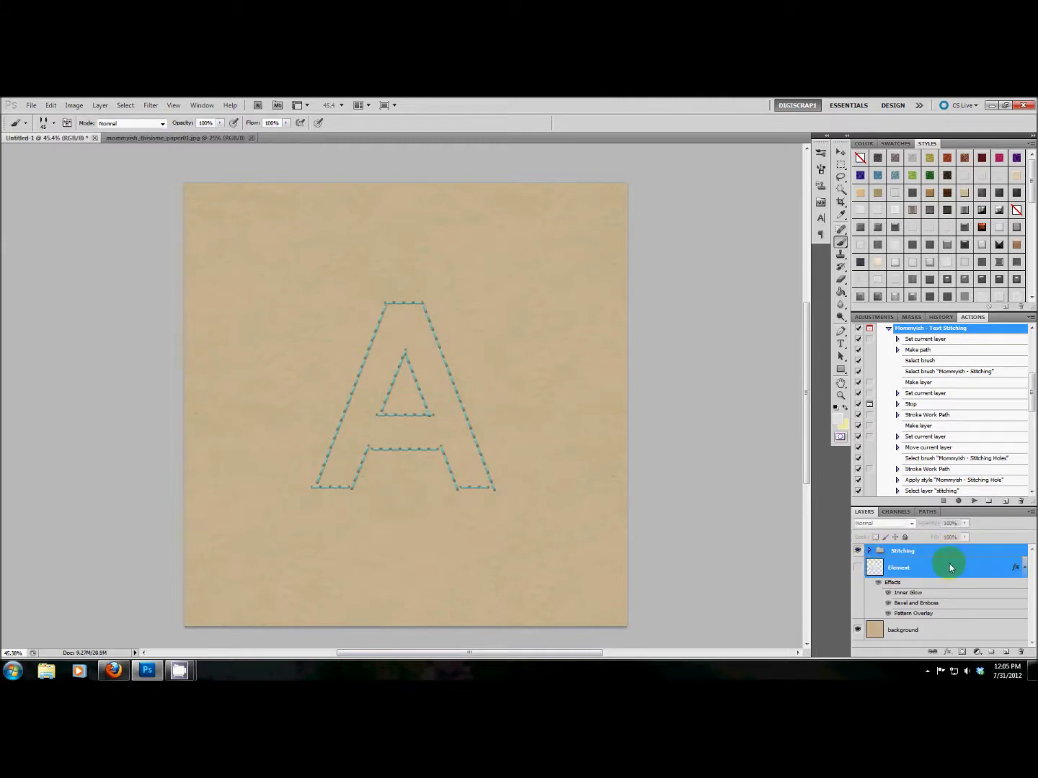
drag(950, 568, 1021, 653)
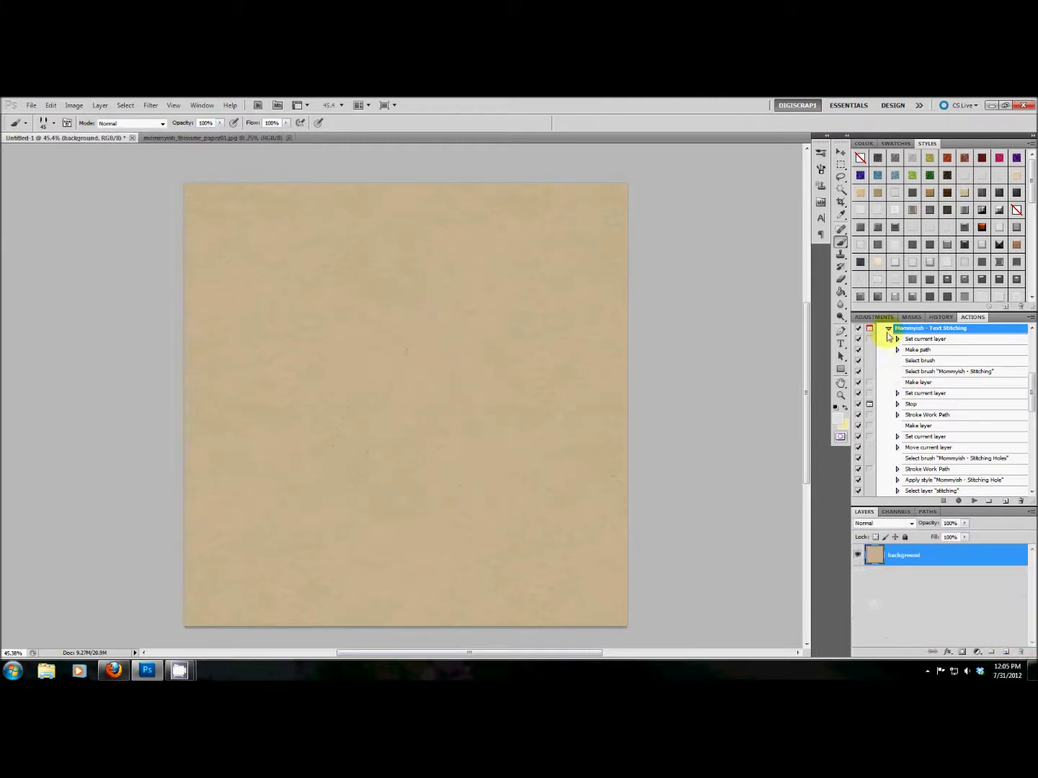
Step: Choose the Custom Shape tool and set the foreground colour to pink #ed5a87
click(888, 329)
click(840, 369)
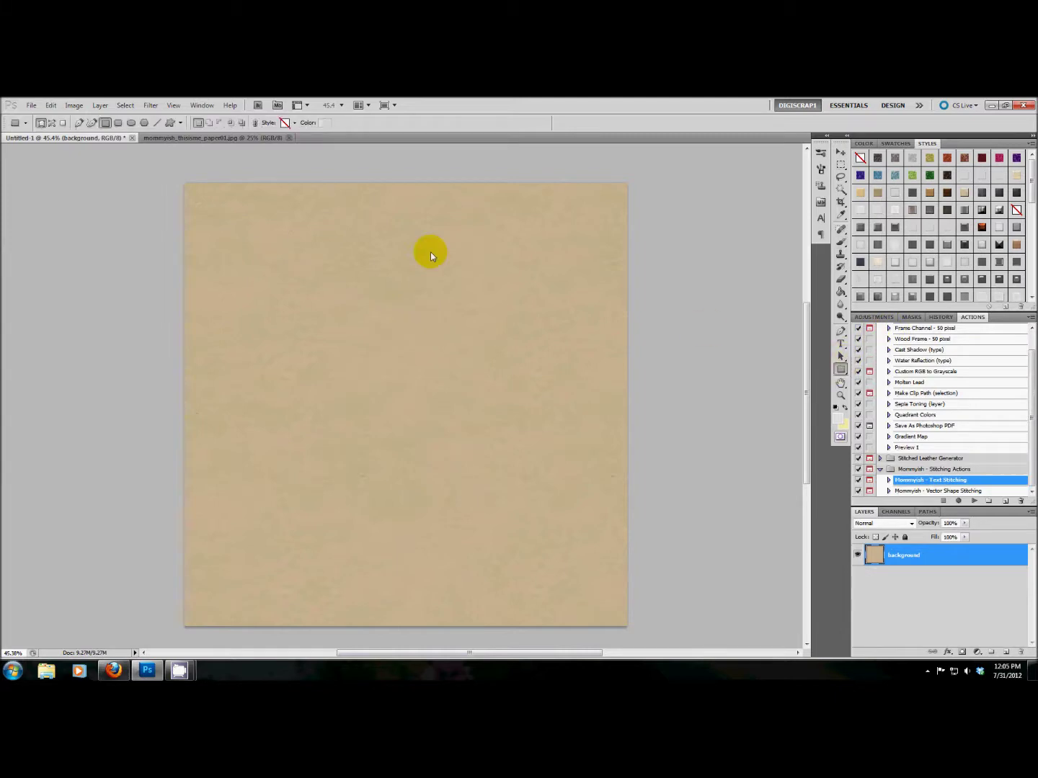
click(170, 122)
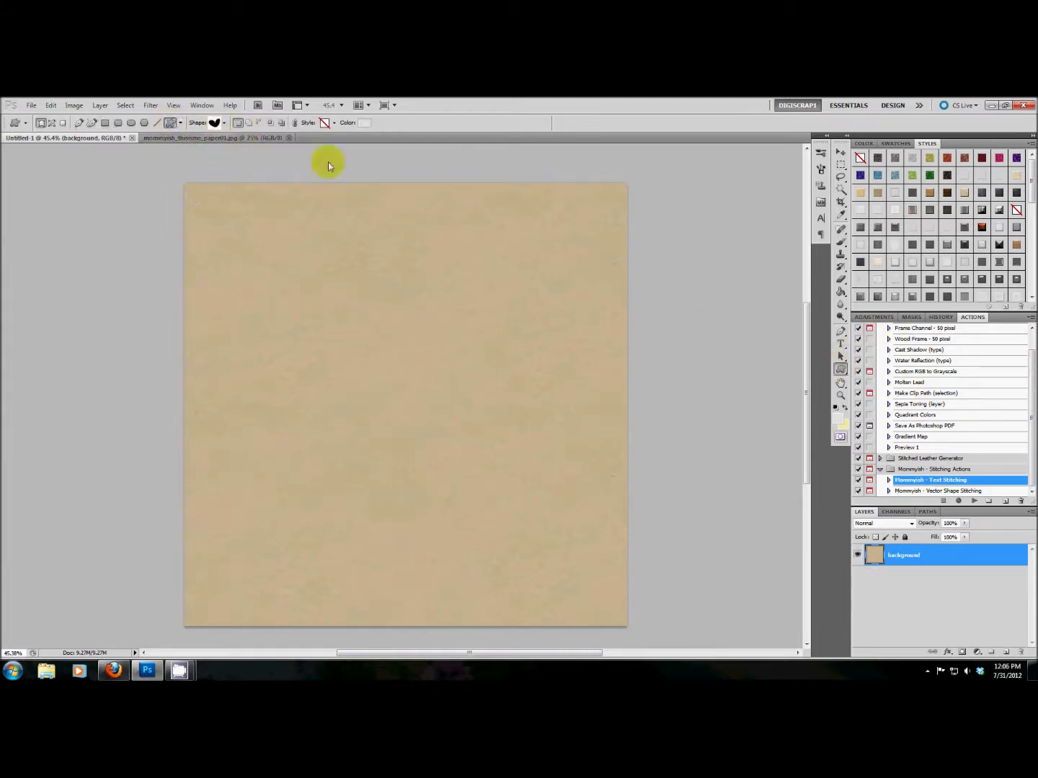
click(837, 419)
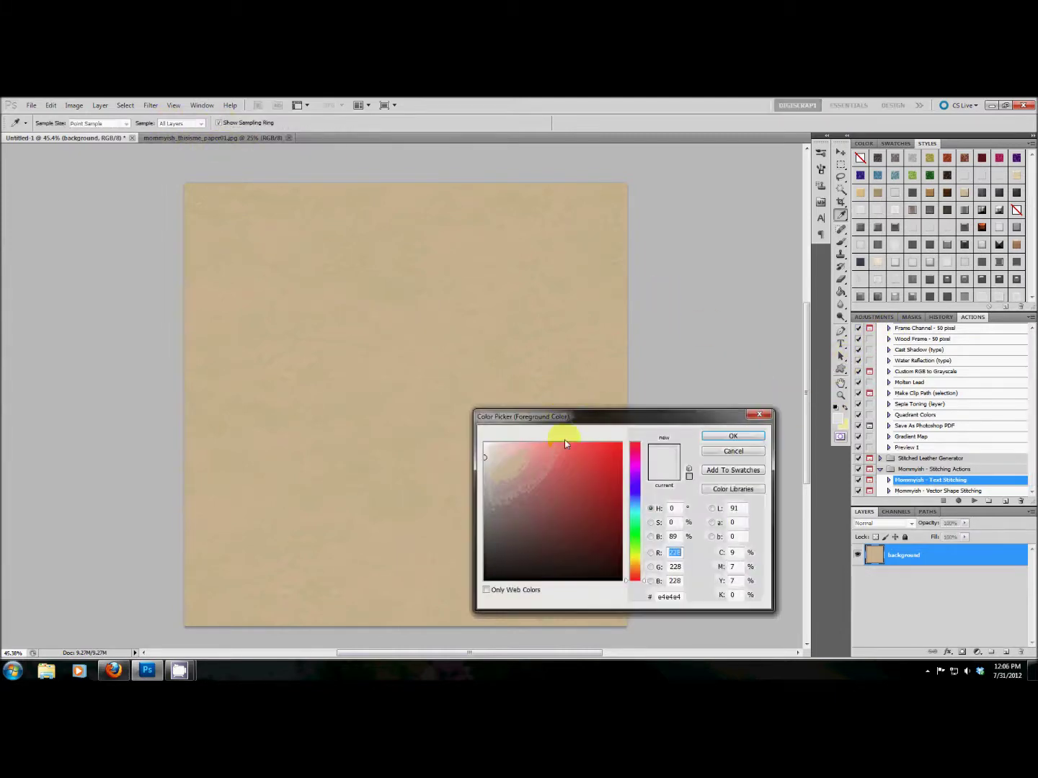
click(635, 451)
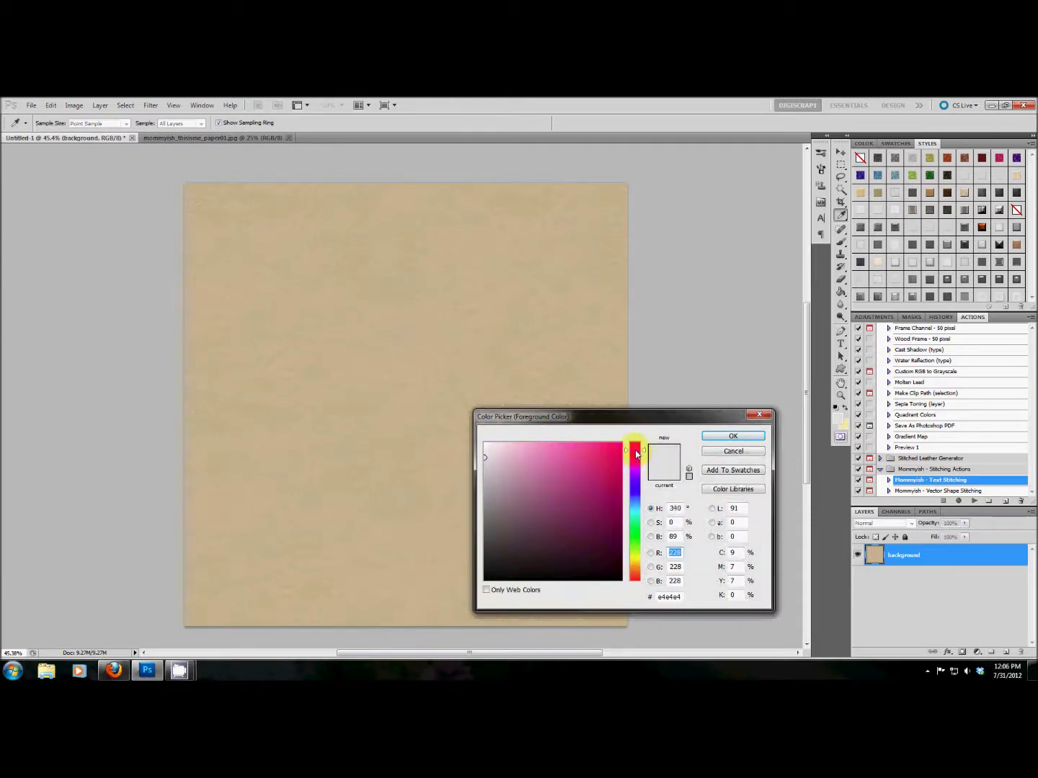
click(569, 452)
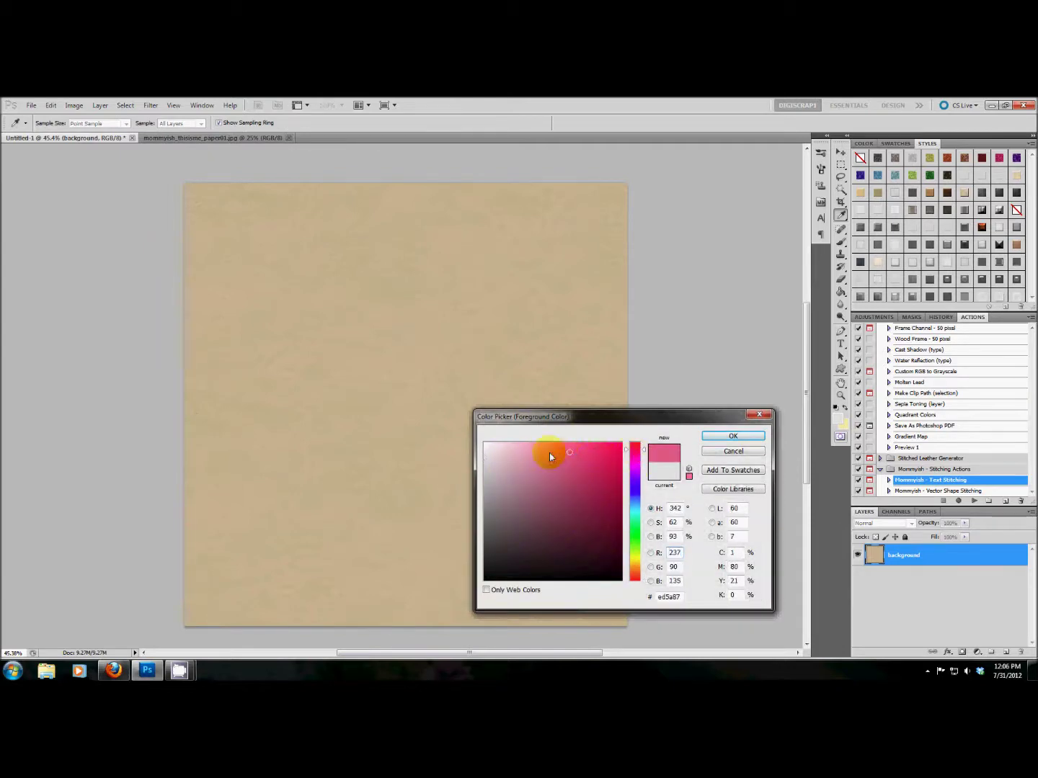
click(728, 436)
Step: Draw a pink heart shape near the centre of the paper
key(u)
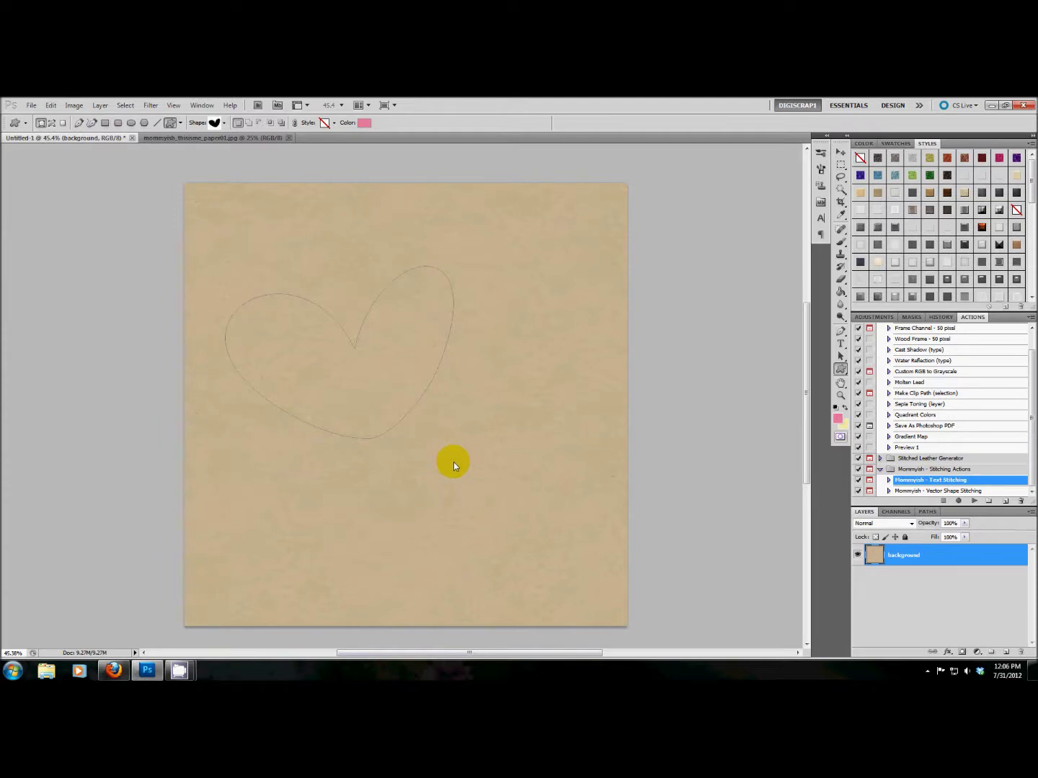
drag(452, 463, 453, 463)
click(839, 153)
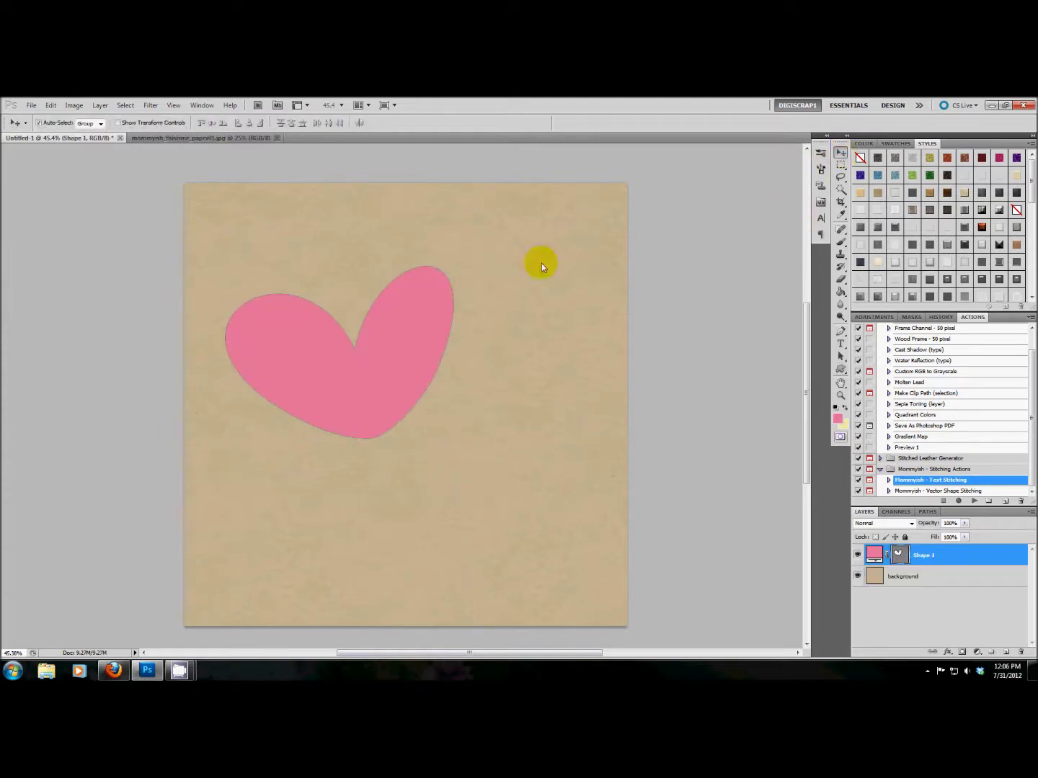
Step: Move the heart toward the centre and run the Vector Shape Stitching action
drag(371, 338, 419, 380)
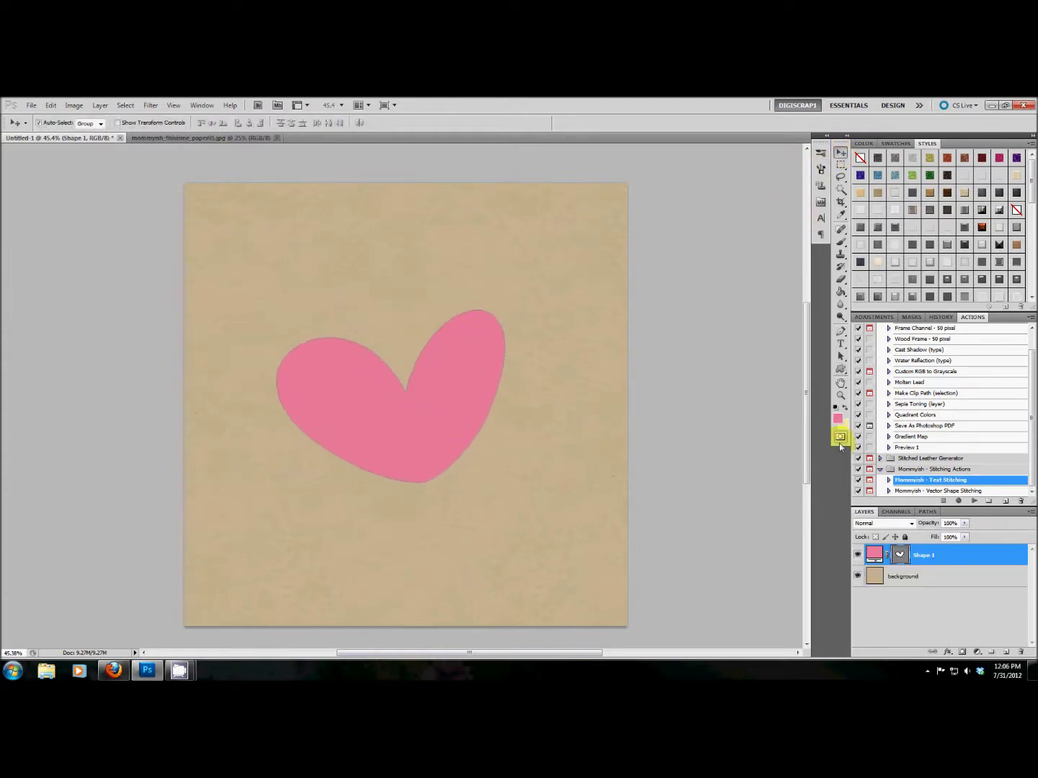
click(926, 491)
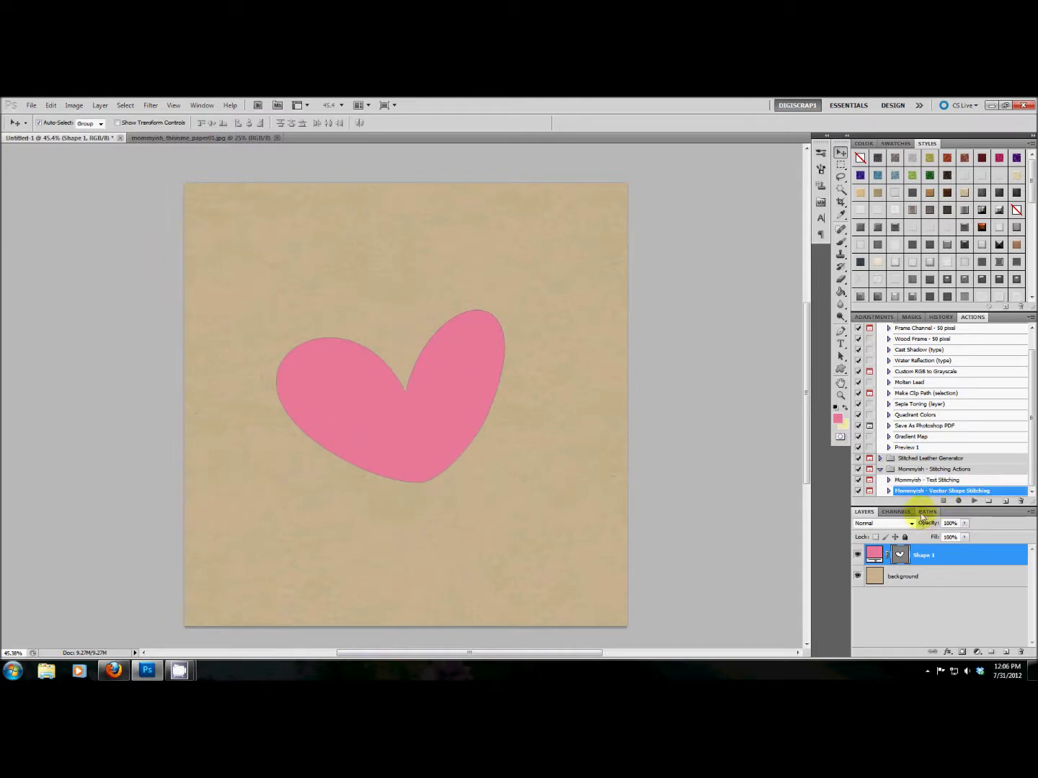
click(972, 502)
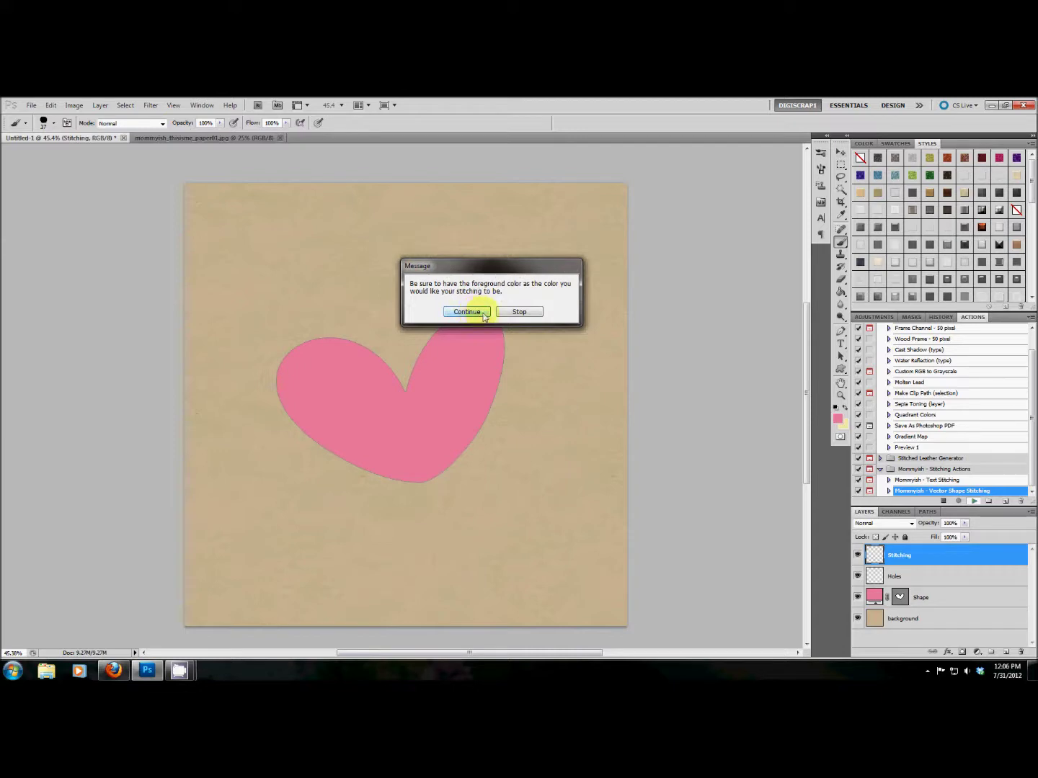
Step: Set the stitching colour to near-white f3f3f3 and resume the action
click(519, 311)
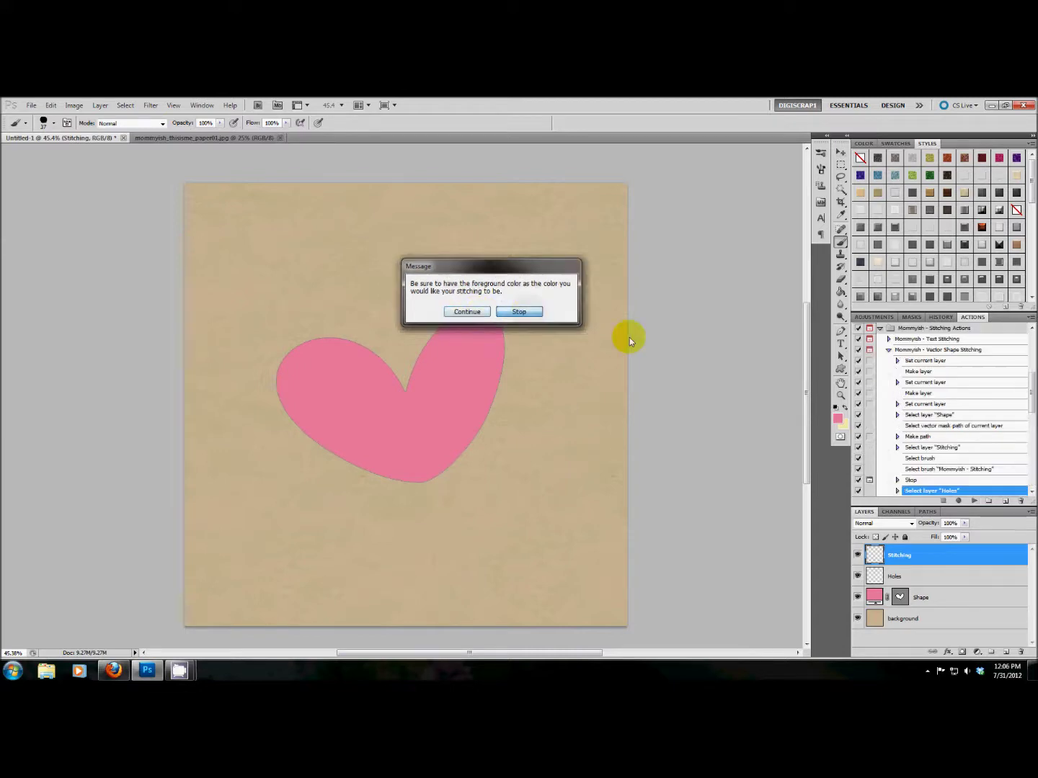
click(838, 418)
drag(490, 451, 471, 450)
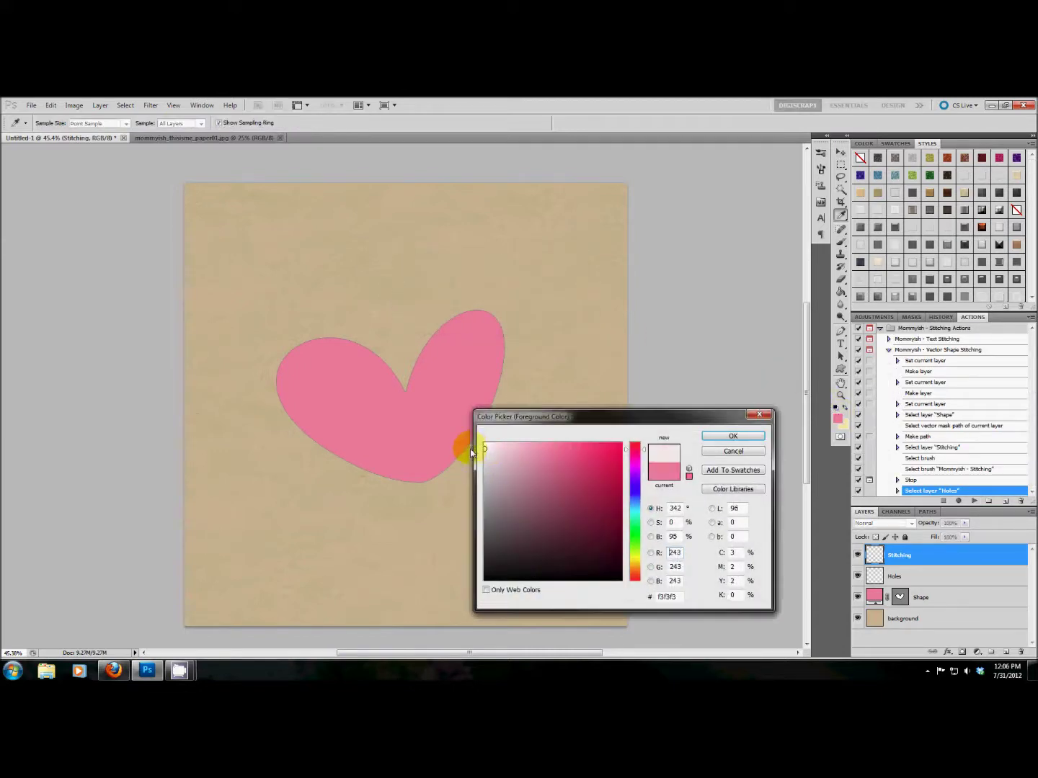
click(732, 436)
click(973, 501)
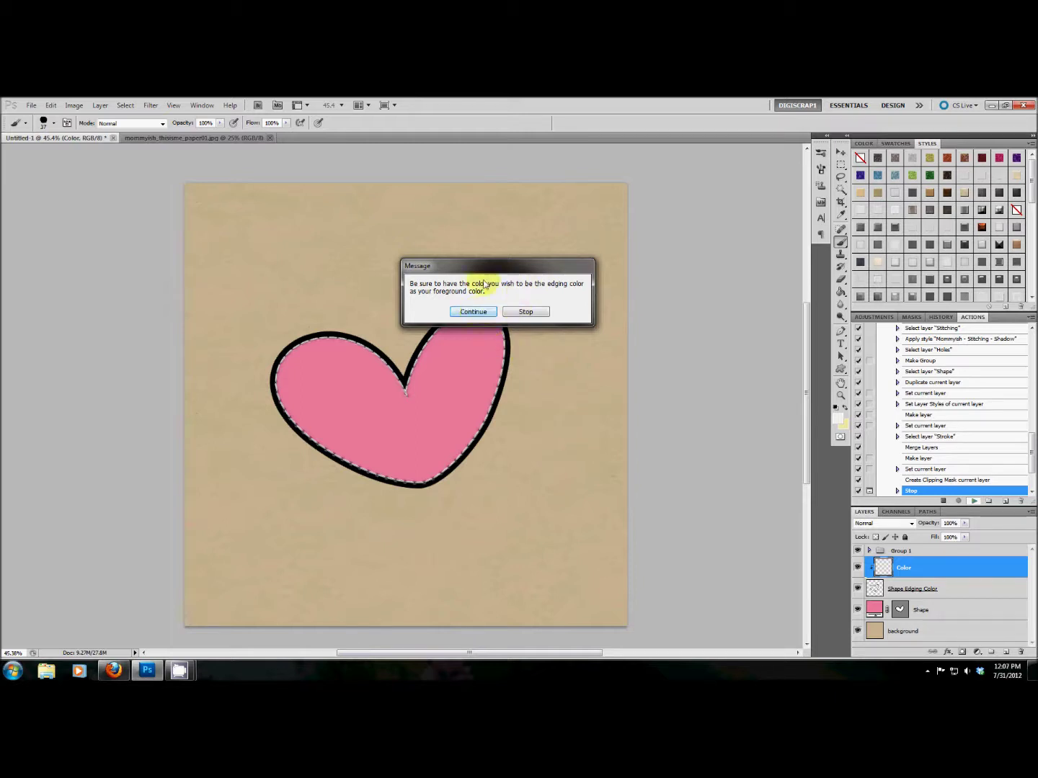
Step: Set a pink edging colour and let the action finish, merging the heart onto the Color layer
click(527, 312)
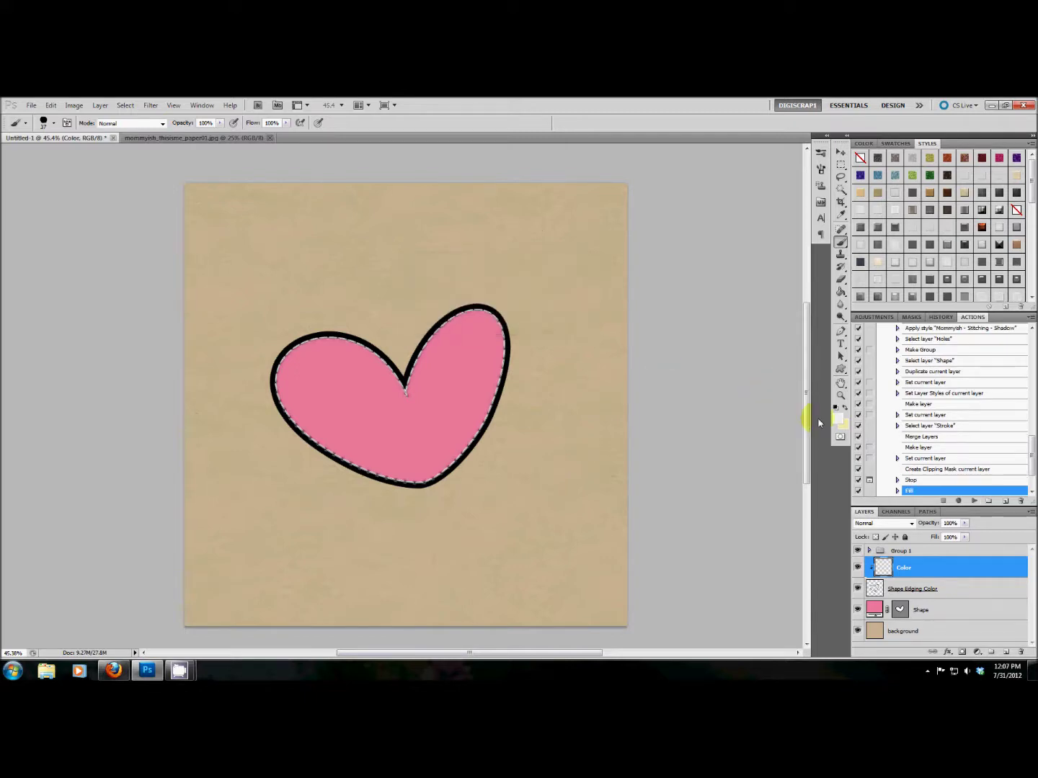
click(838, 416)
click(729, 443)
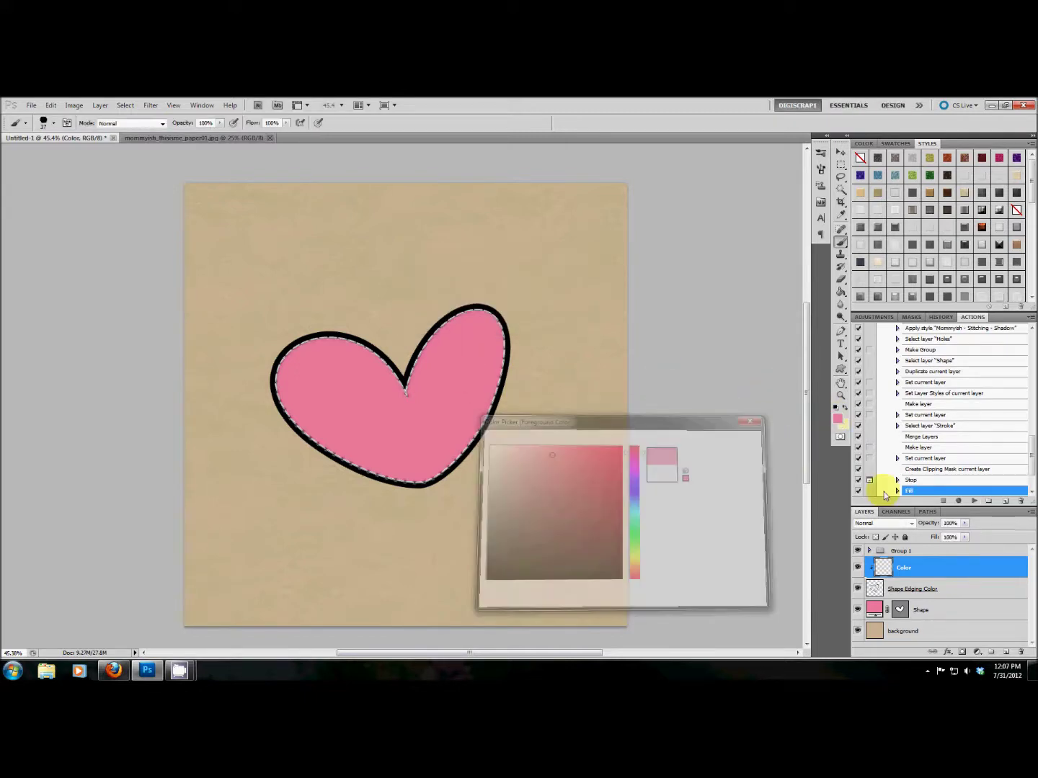
click(974, 503)
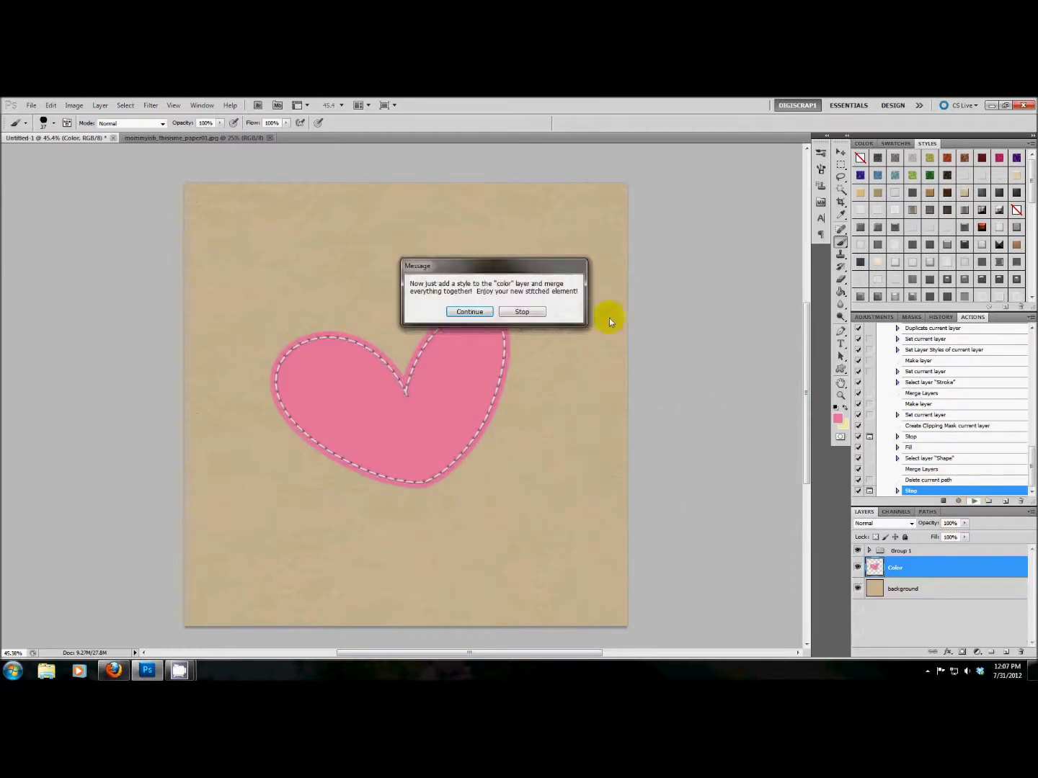
click(471, 311)
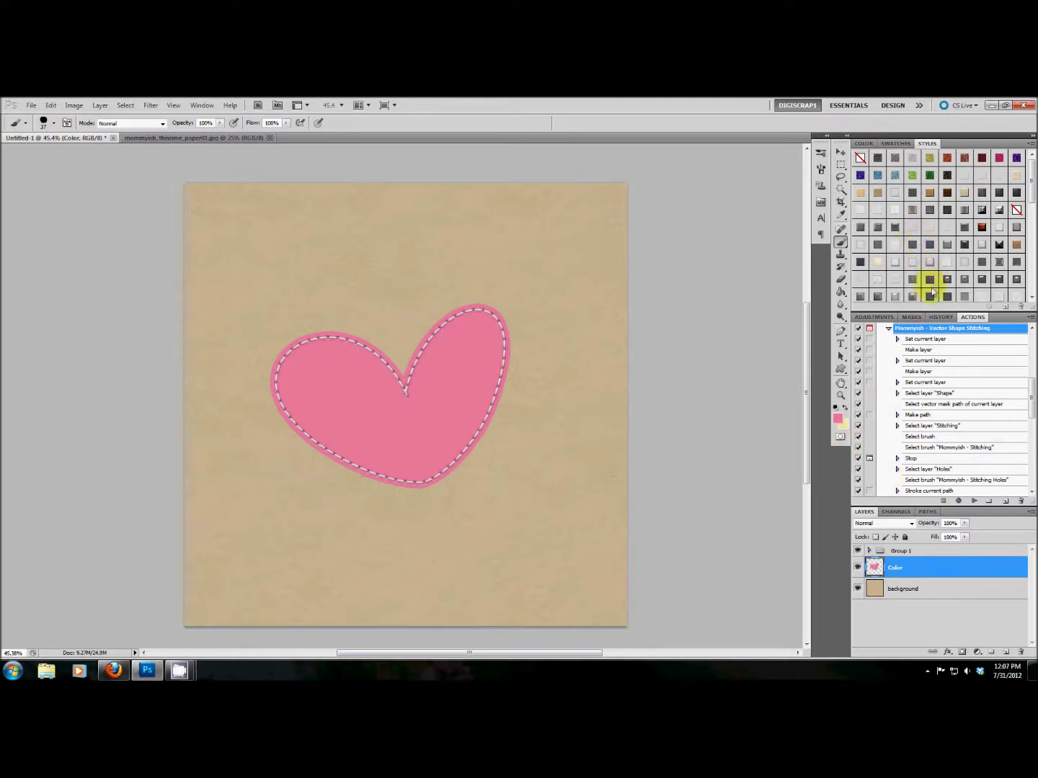
Step: Apply a felt-like textured style from the Styles panel to the heart
scroll(931, 295, down, 4)
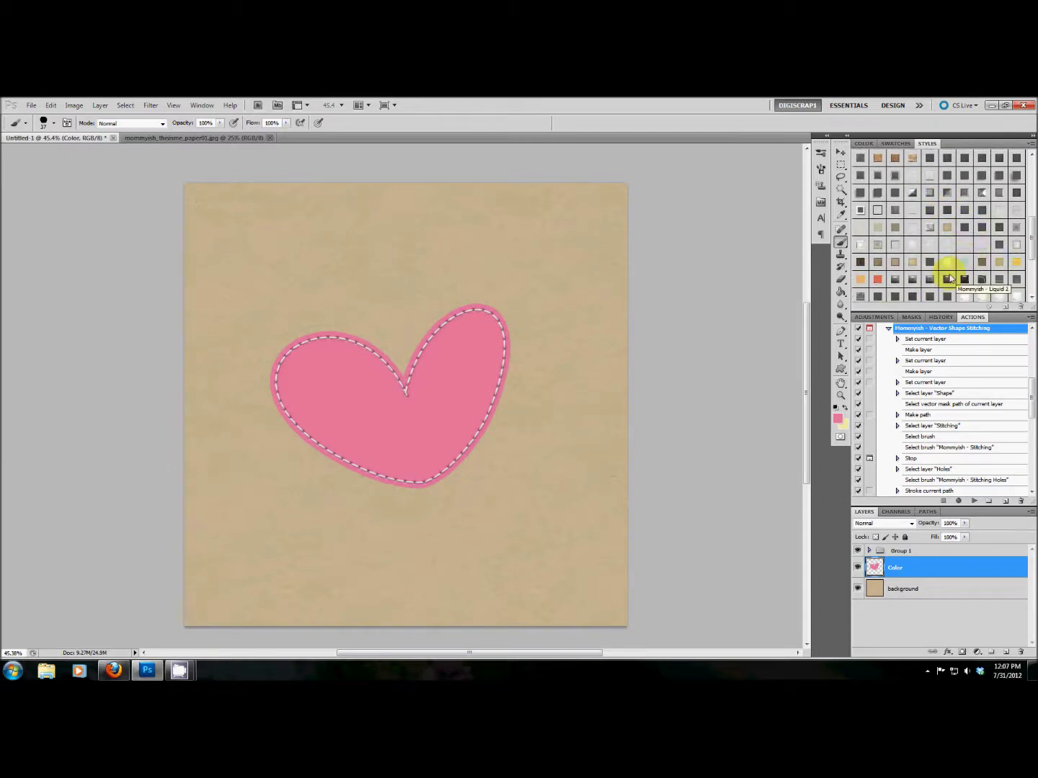
scroll(937, 274, down, 3)
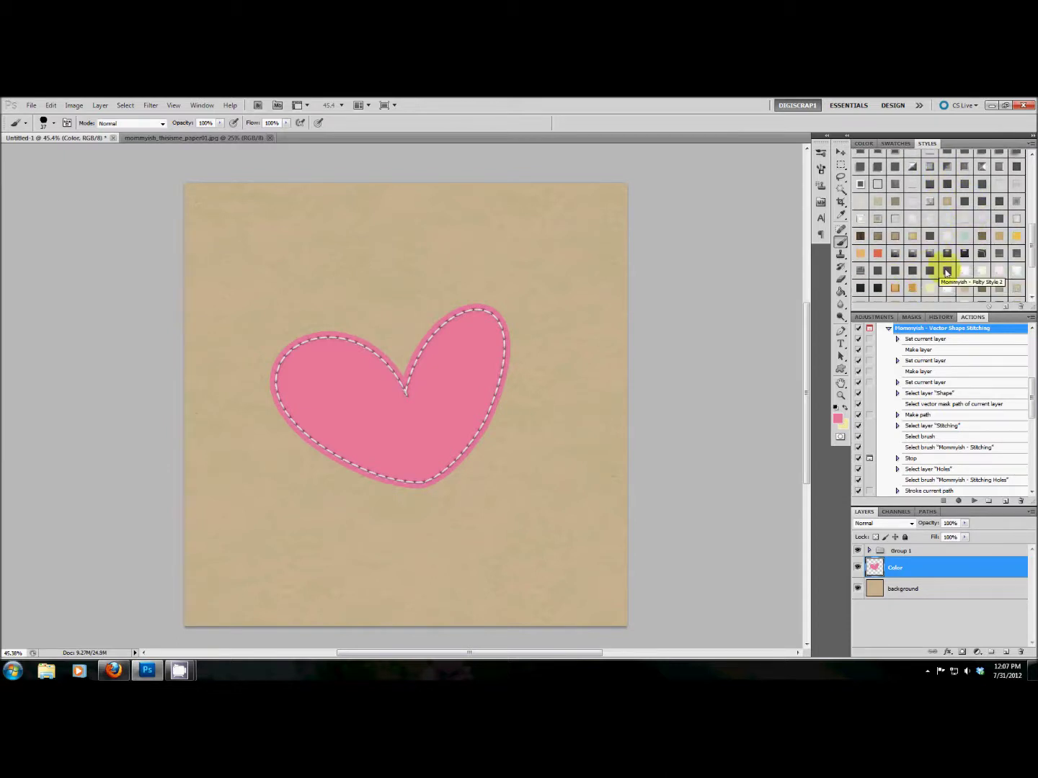
click(947, 273)
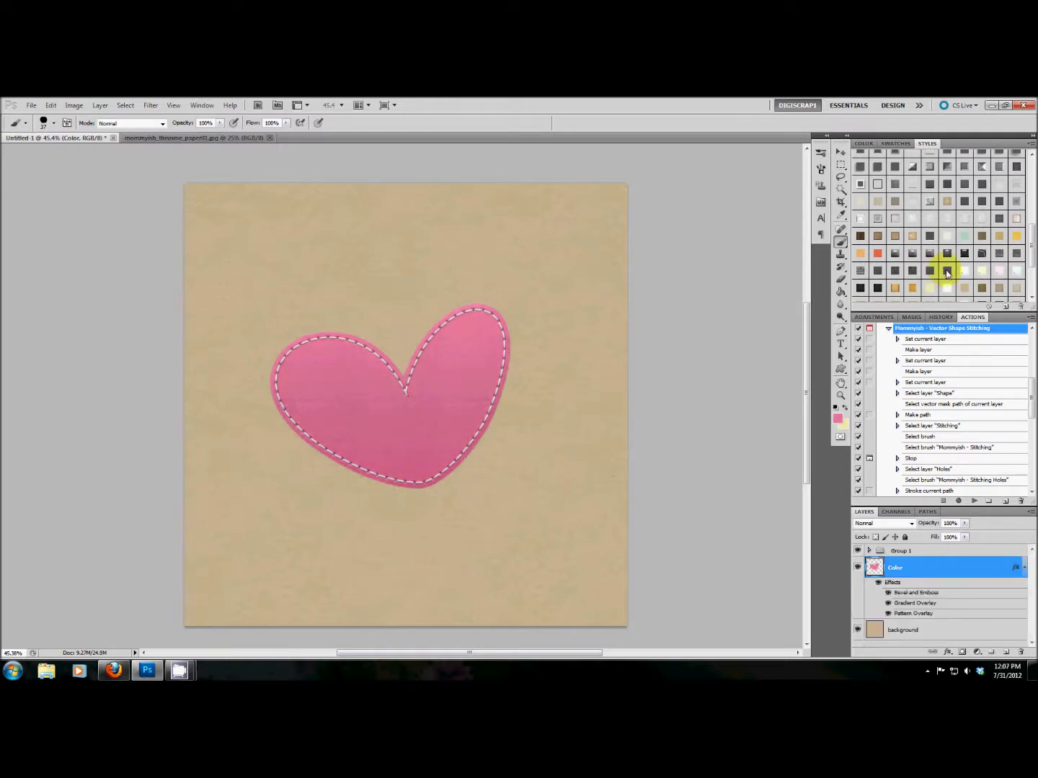
Step: Zoom in to inspect the heart's stitched edge, then zoom back out
click(839, 394)
drag(509, 319, 552, 356)
scroll(552, 356, down, 2)
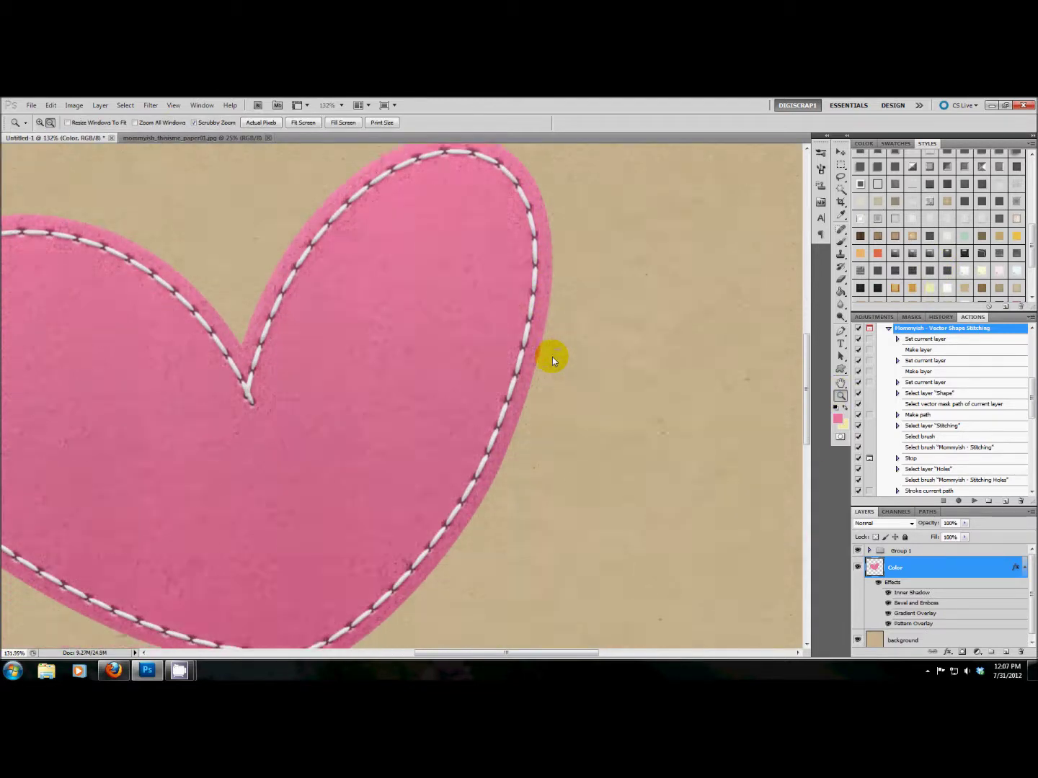
drag(552, 351, 522, 335)
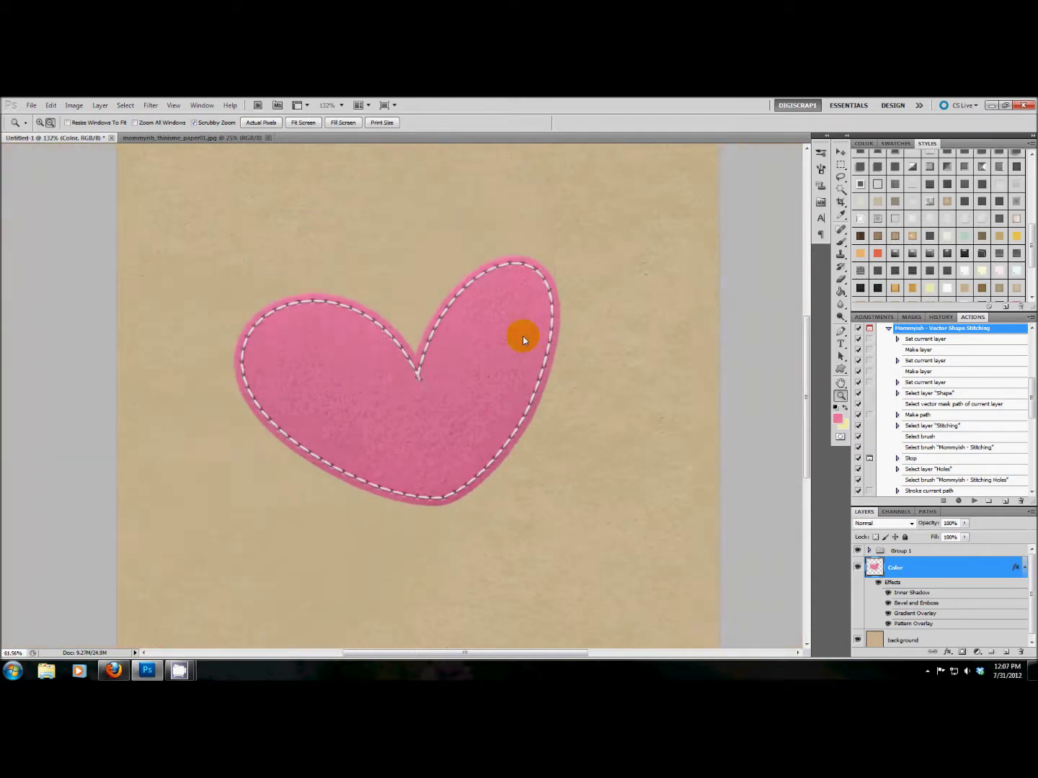
Step: Delete the heart's Group 1 and Color layers and collapse the stitching action
shift+click(943, 552)
drag(945, 556, 1021, 656)
click(888, 328)
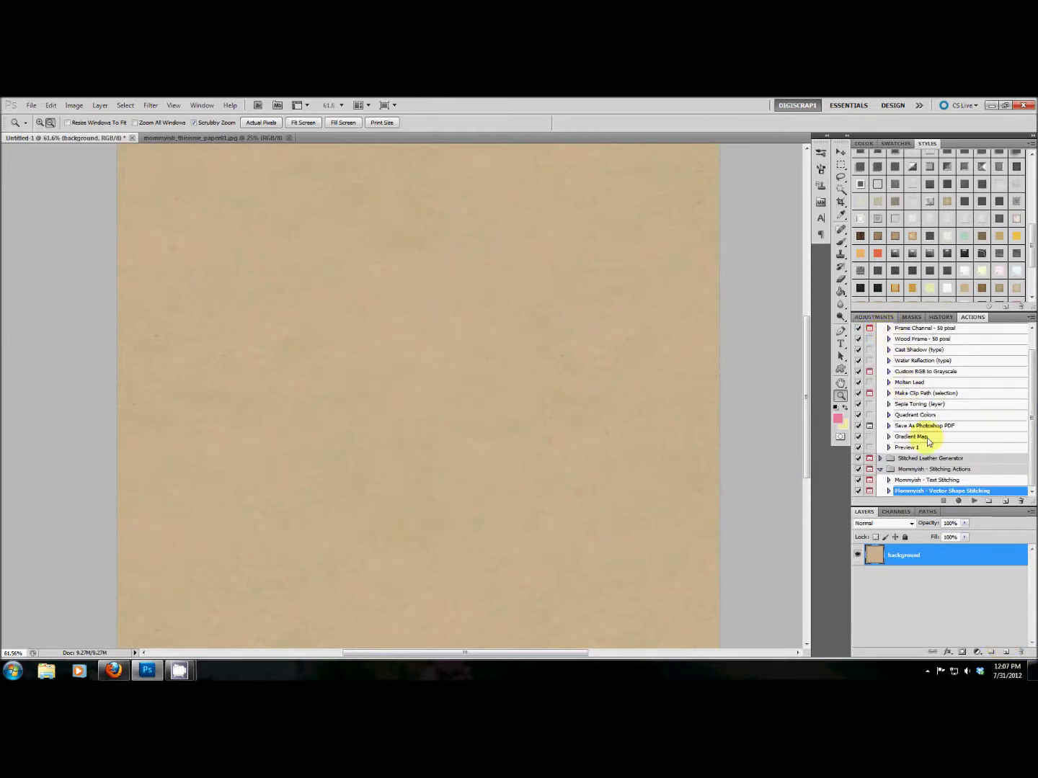
Step: Draw a large pink rectangle across the upper part of the paper with the Rectangle tool
click(840, 368)
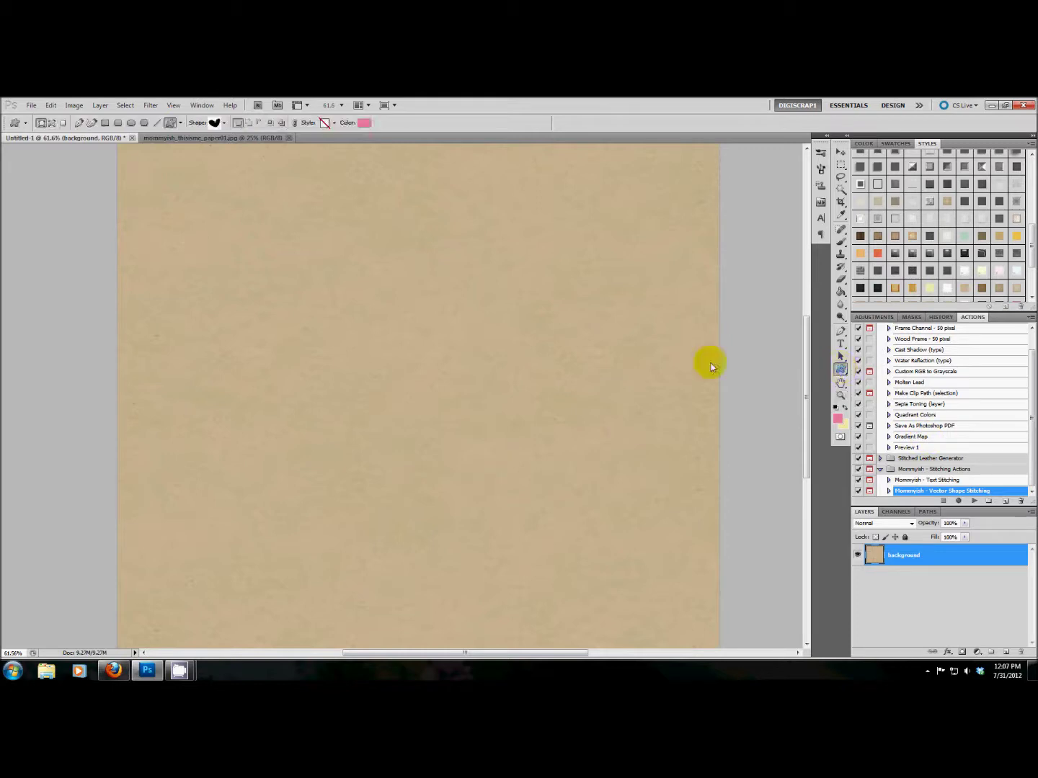
click(105, 123)
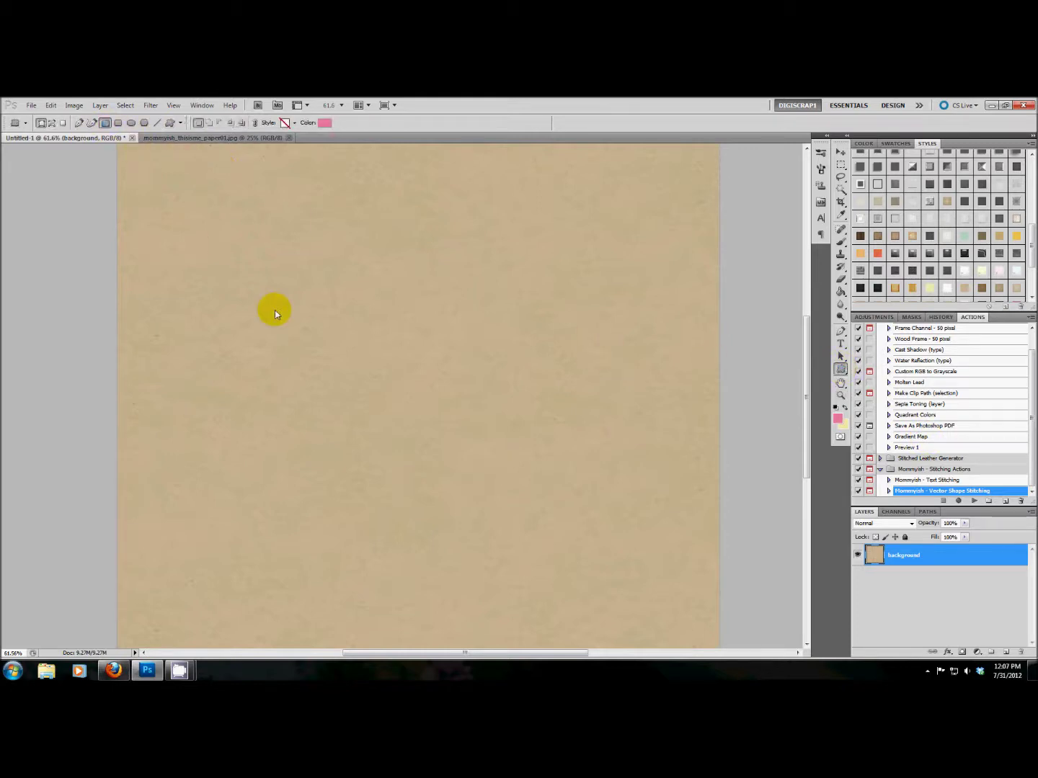
drag(143, 192, 698, 508)
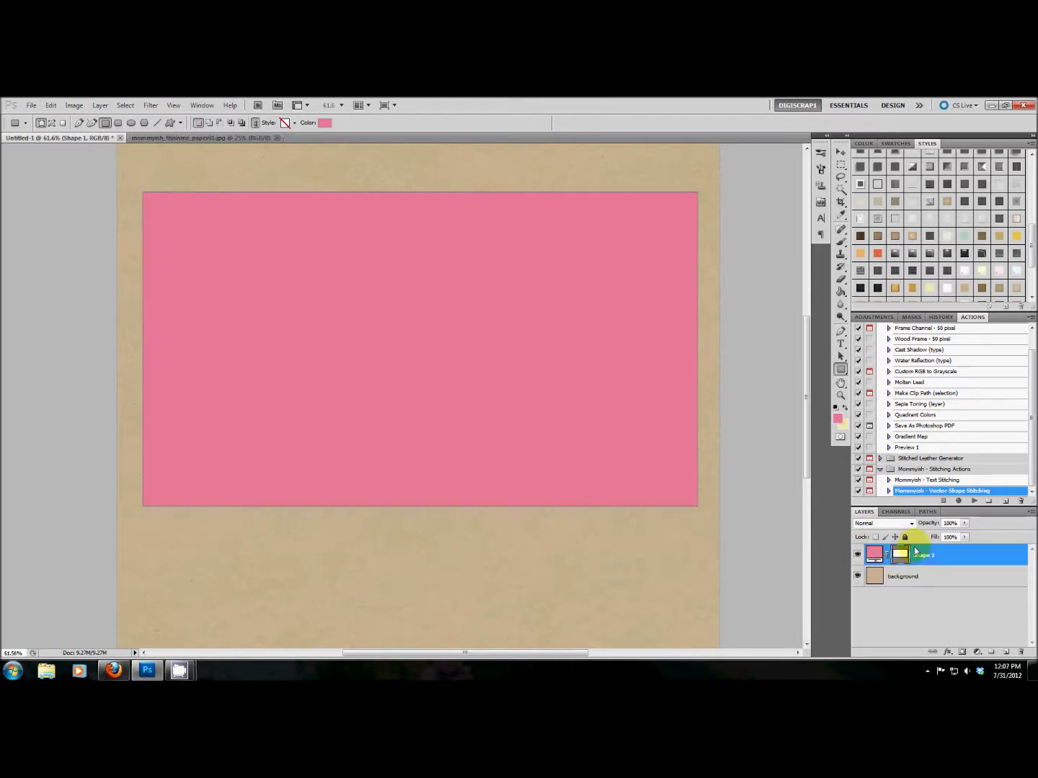
Step: Run the Vector Shape Stitching action on the rectangle with a near-white stitch colour
click(973, 500)
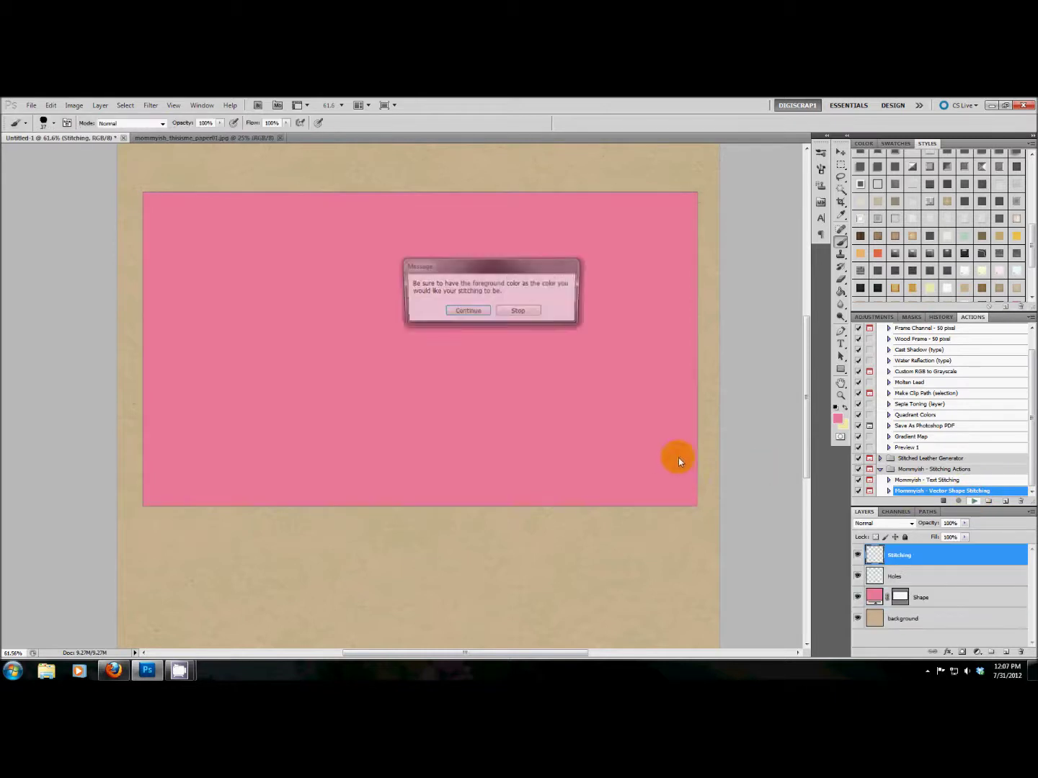
click(520, 311)
click(837, 420)
drag(535, 458, 484, 451)
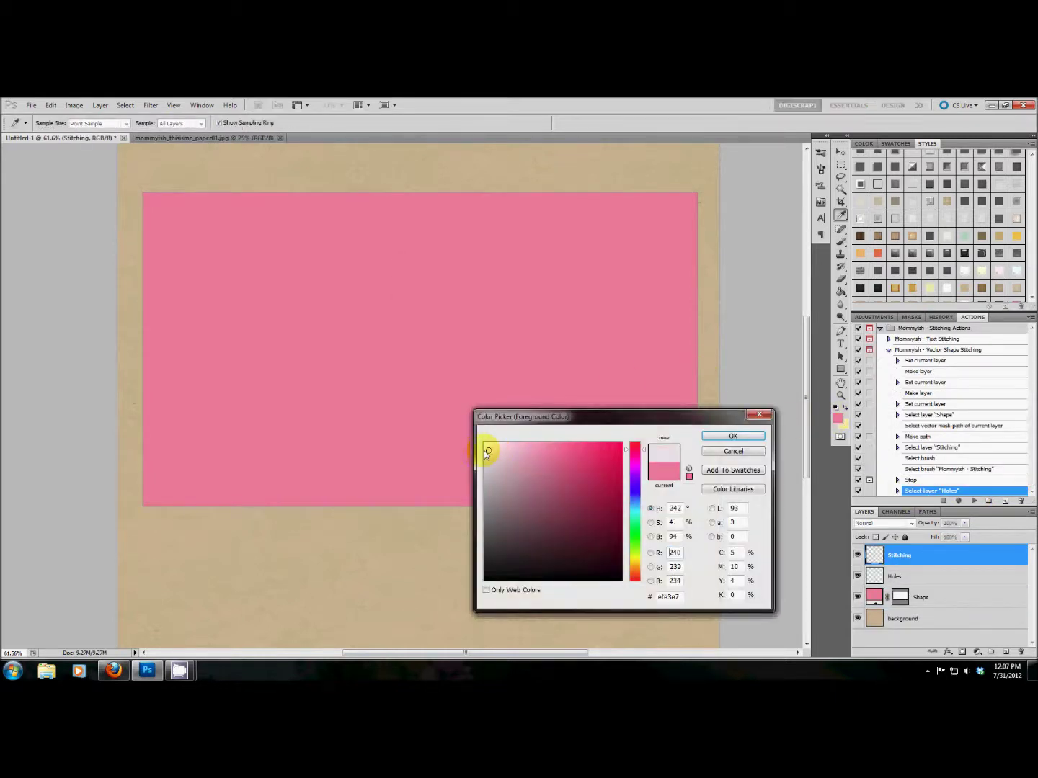
click(732, 436)
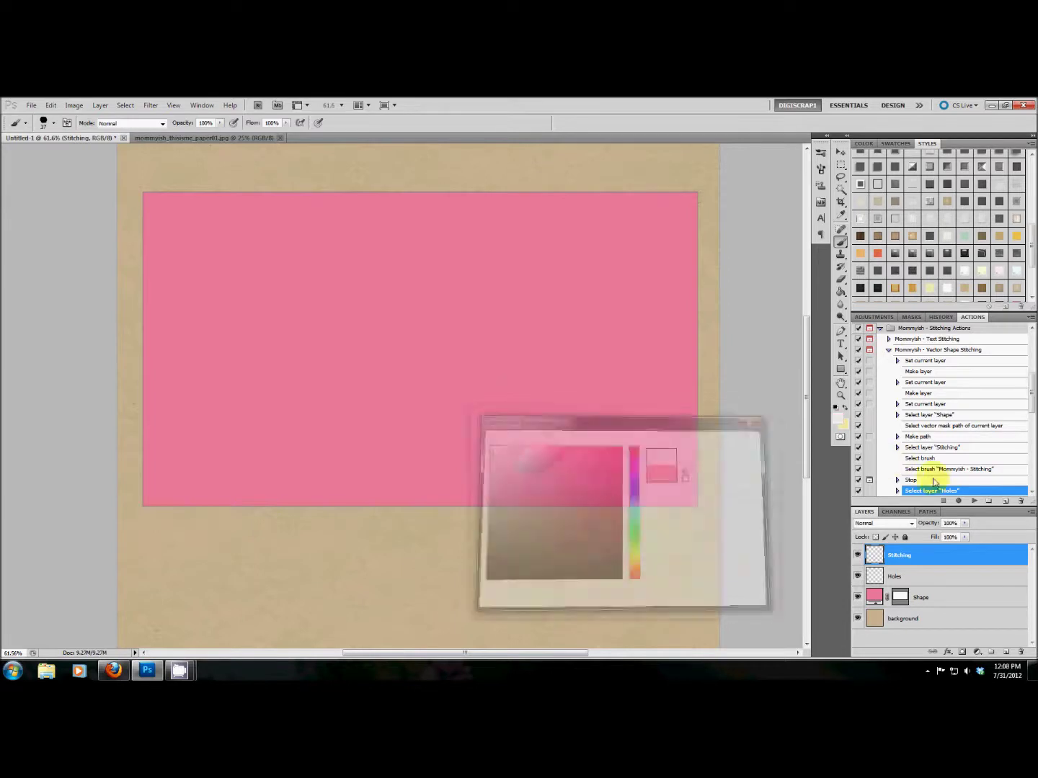
click(973, 500)
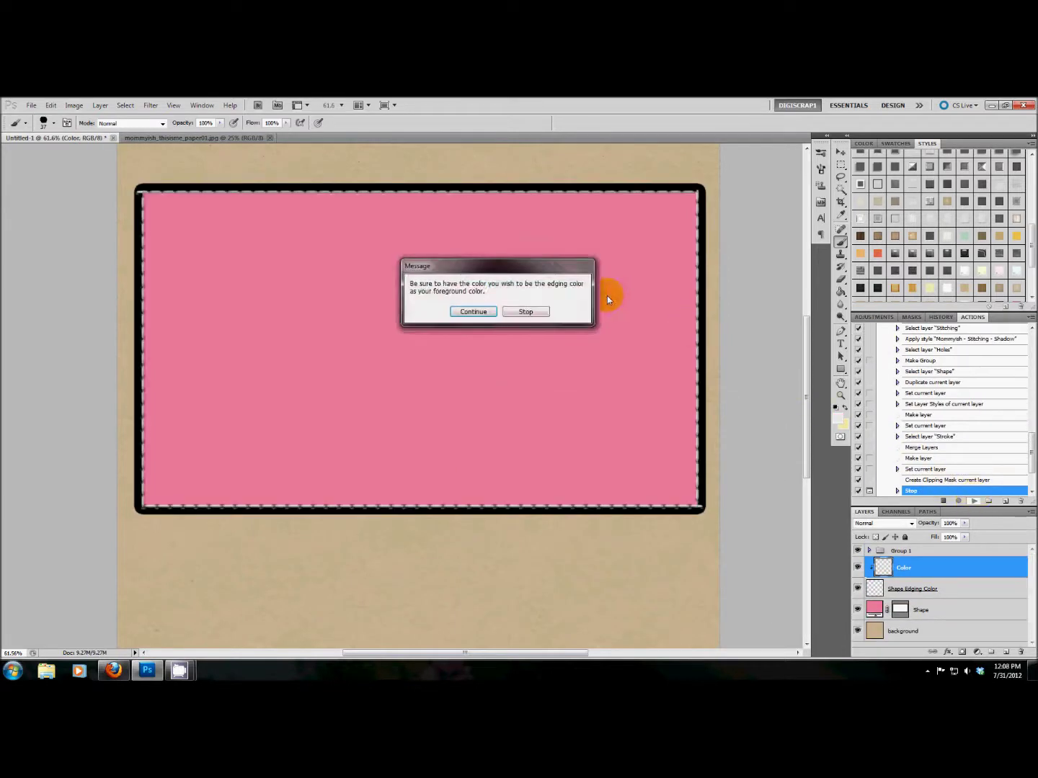
Step: Finish the stitching action's prompts and hide the rectangle's pink Color layer
click(474, 312)
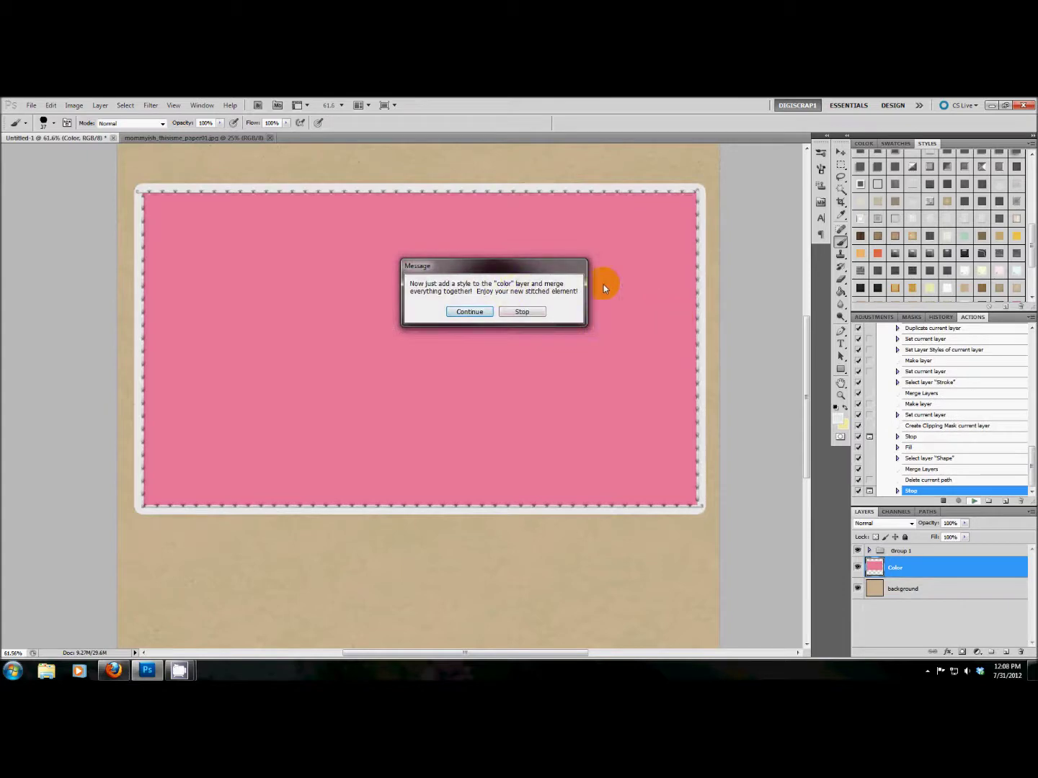
click(478, 314)
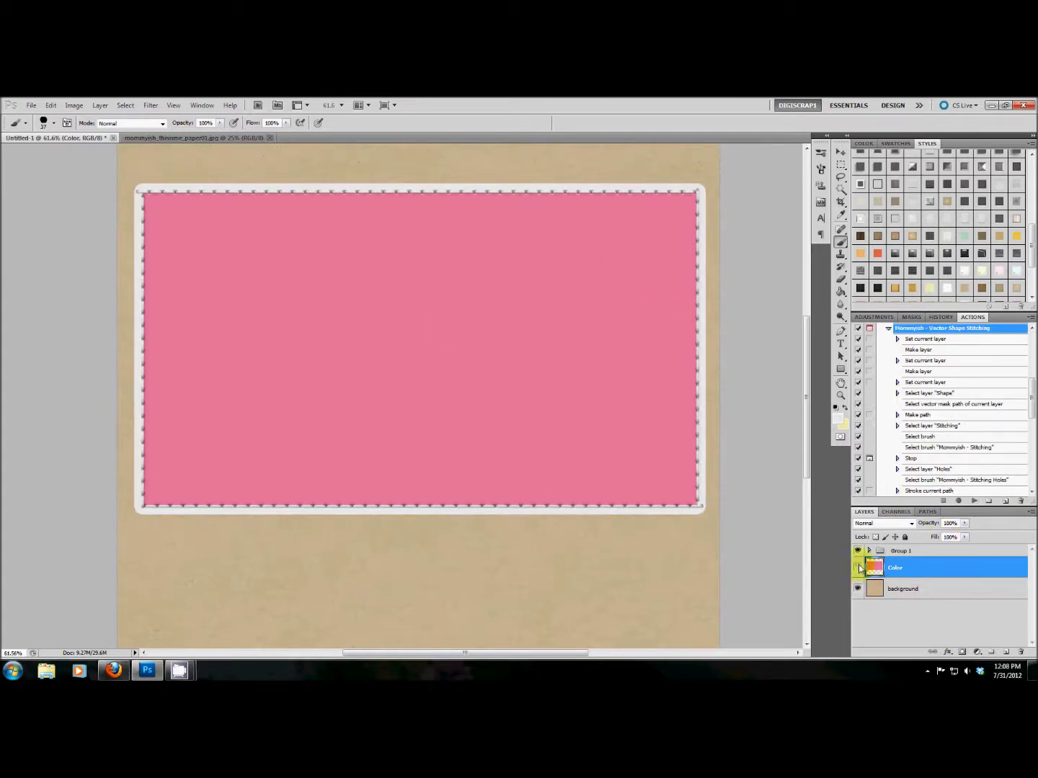
click(857, 568)
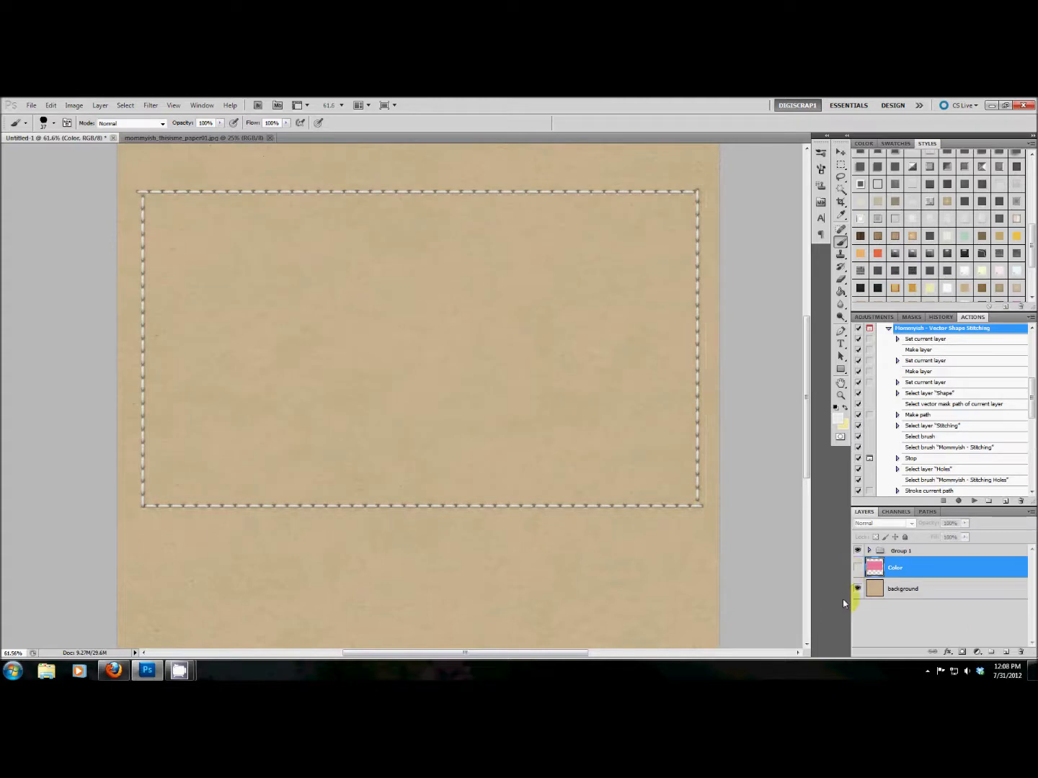
click(840, 369)
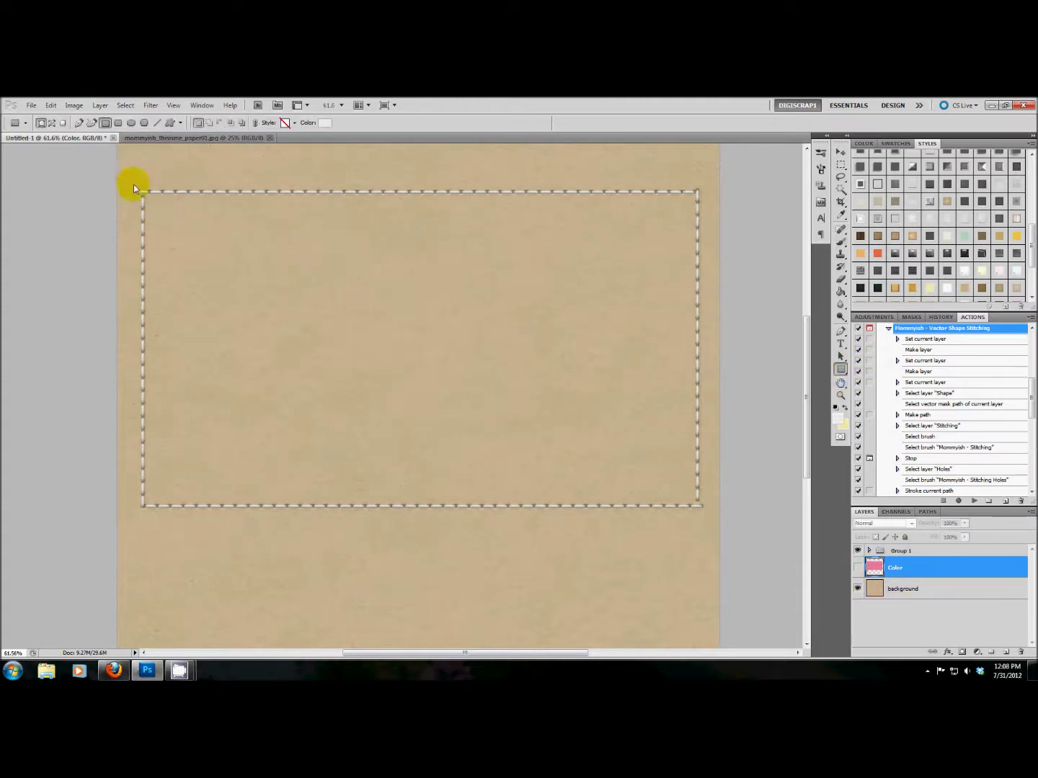
Step: Draw a rectangle over the stitching and paste the newsprint paper, clipped to Shape 1
drag(130, 182, 708, 514)
click(171, 139)
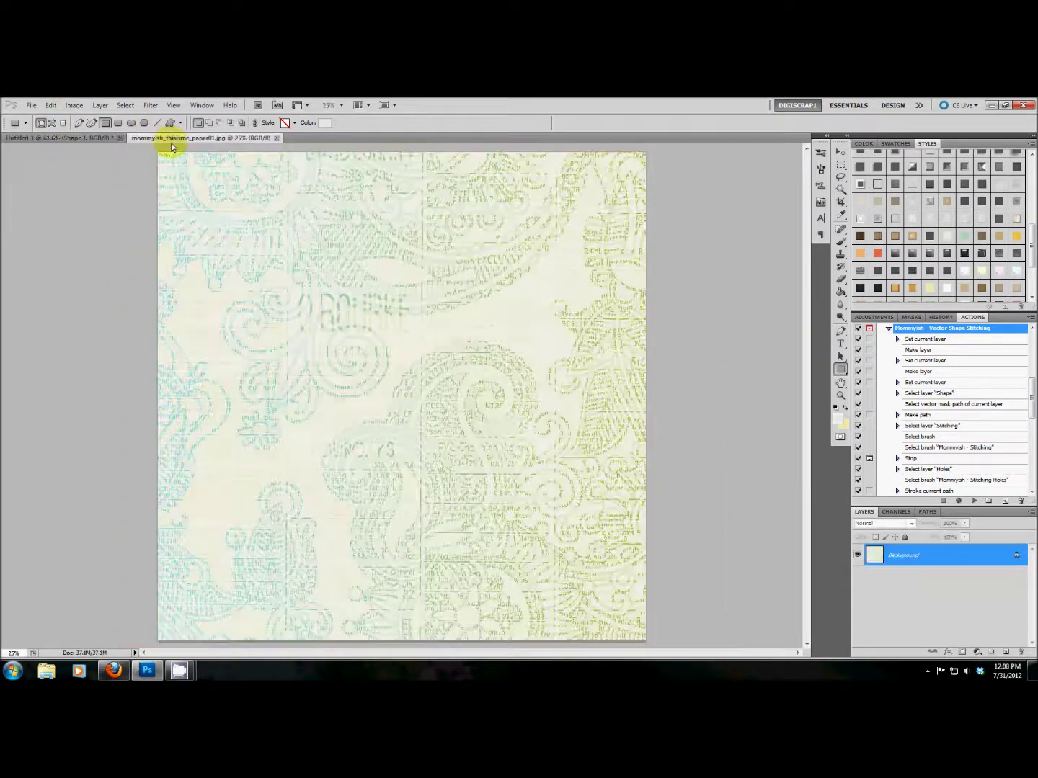
key(ctrl+a)
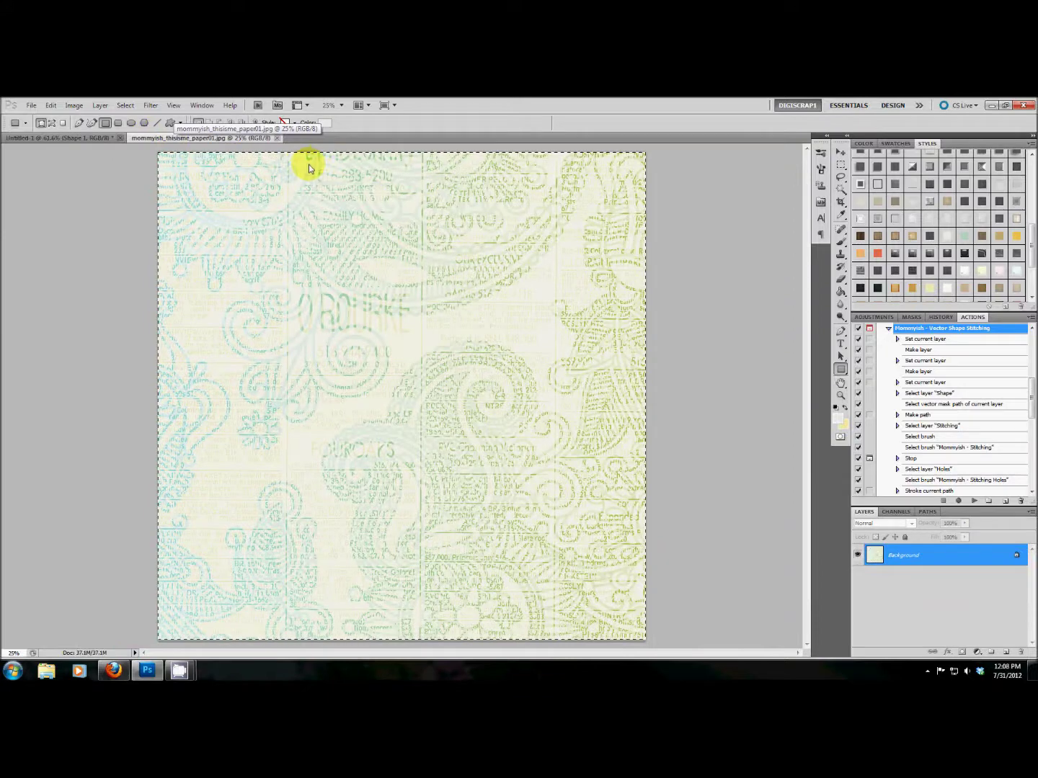
click(108, 138)
key(ctrl+v)
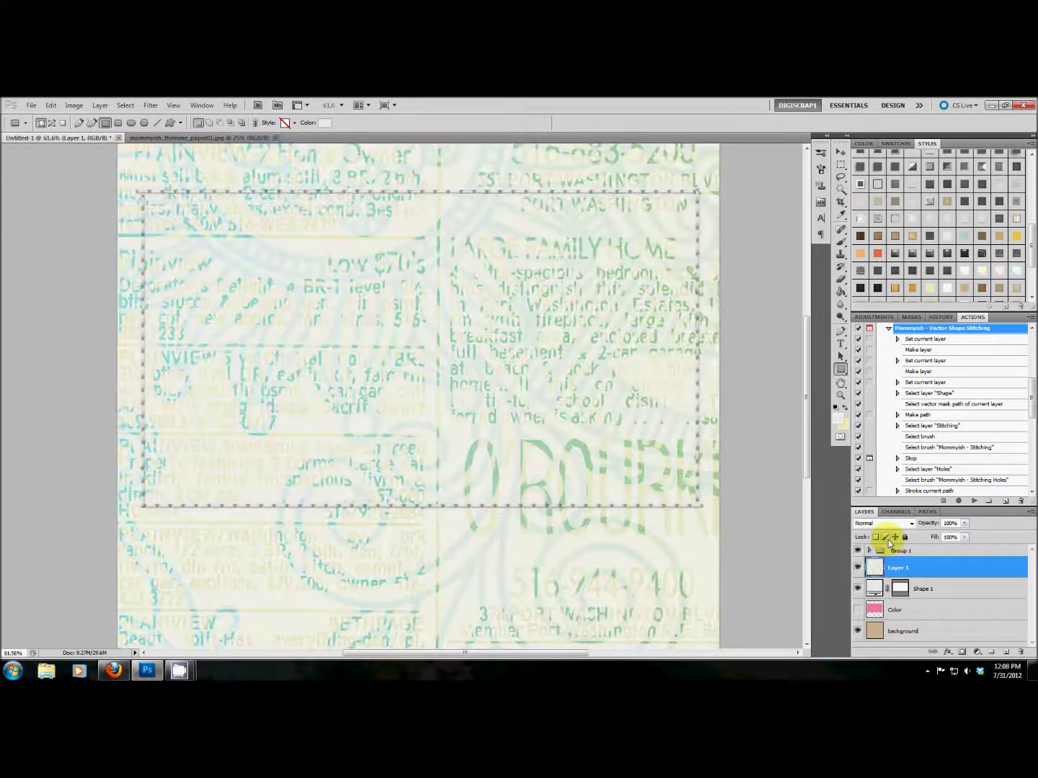
key(ctrl+alt+g)
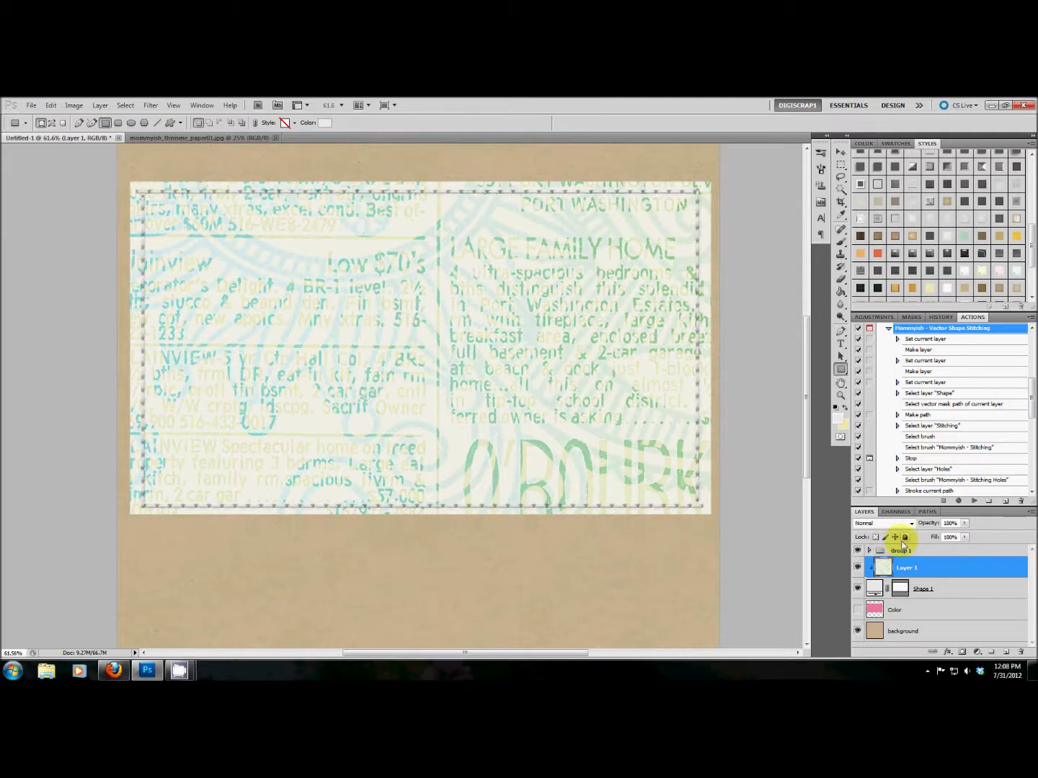
click(963, 589)
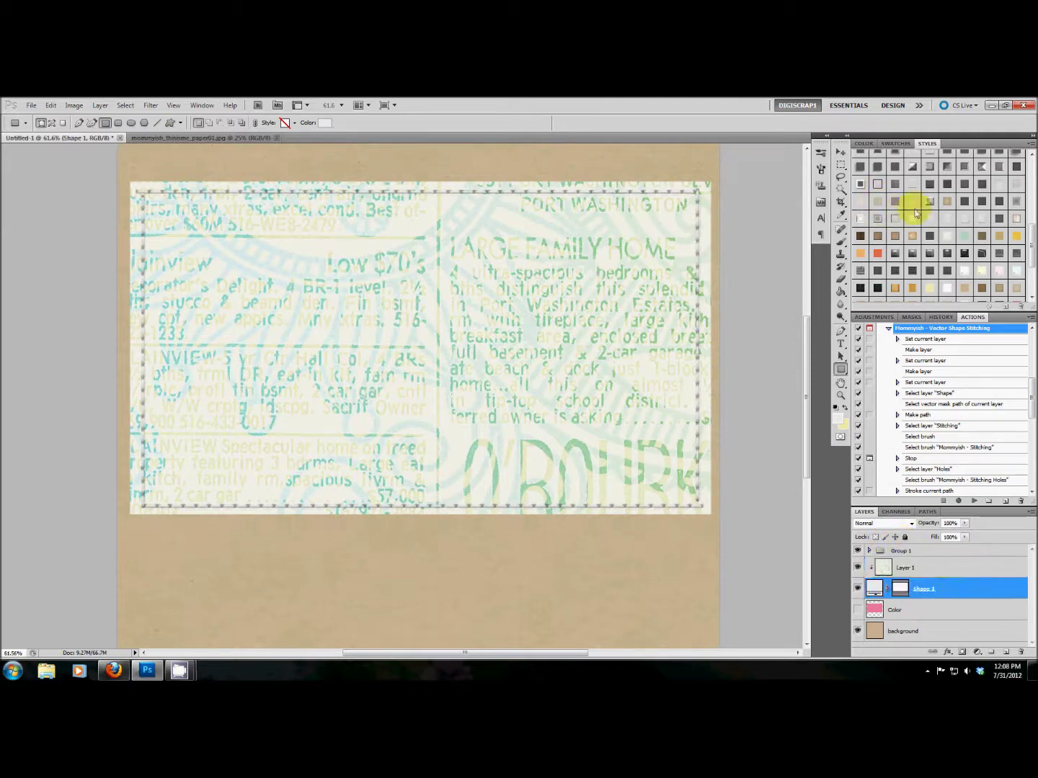
Step: Apply a drop-shadow style from the Styles panel to the Shape 1 rectangle
scroll(926, 202, up, 2)
click(947, 185)
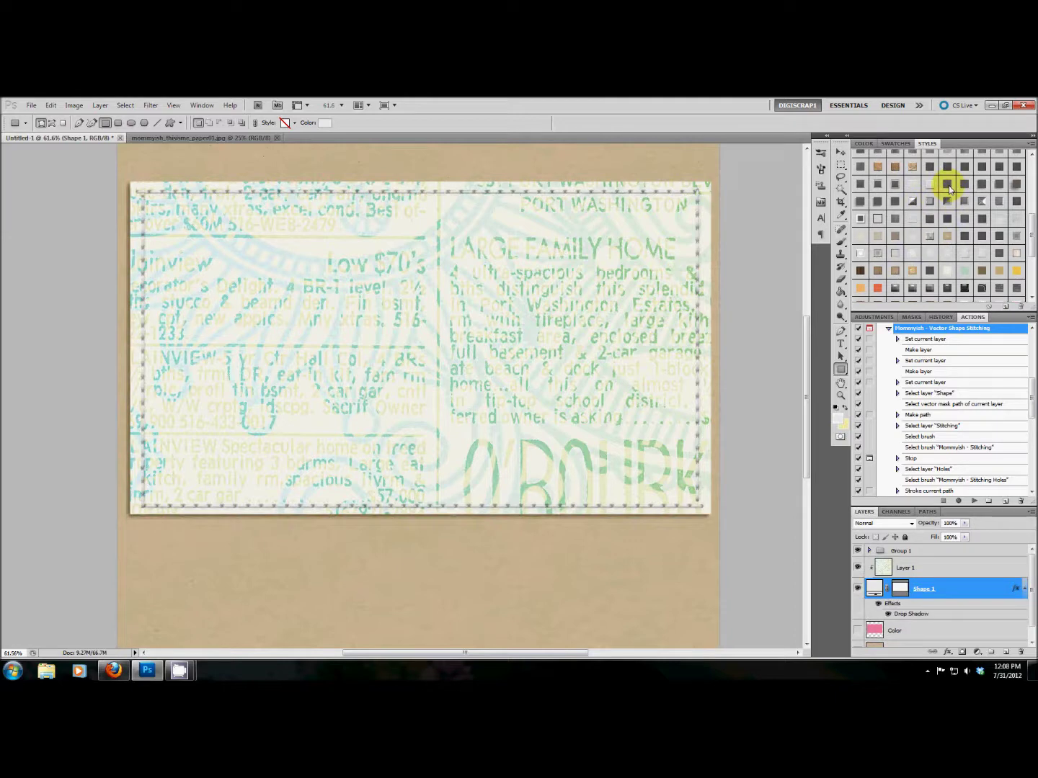